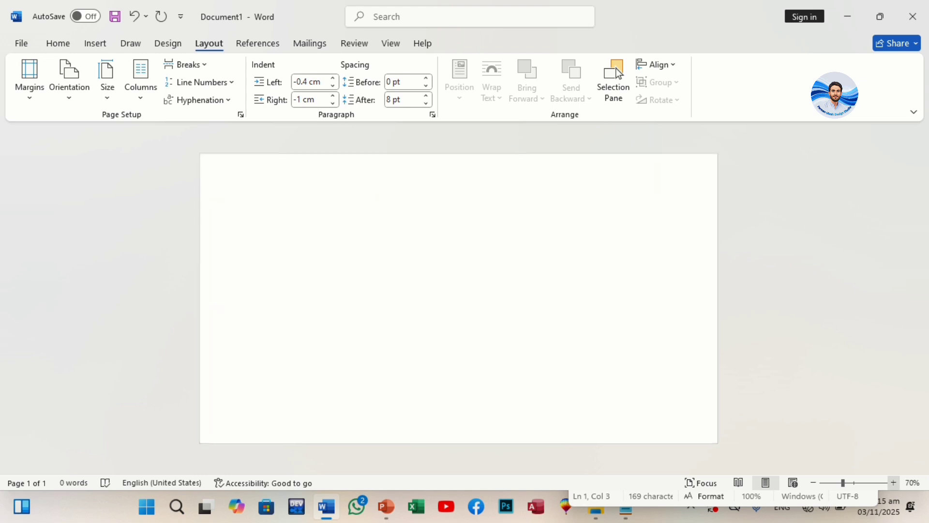
{"action": "left_click", "coordinate": [893, 482]}
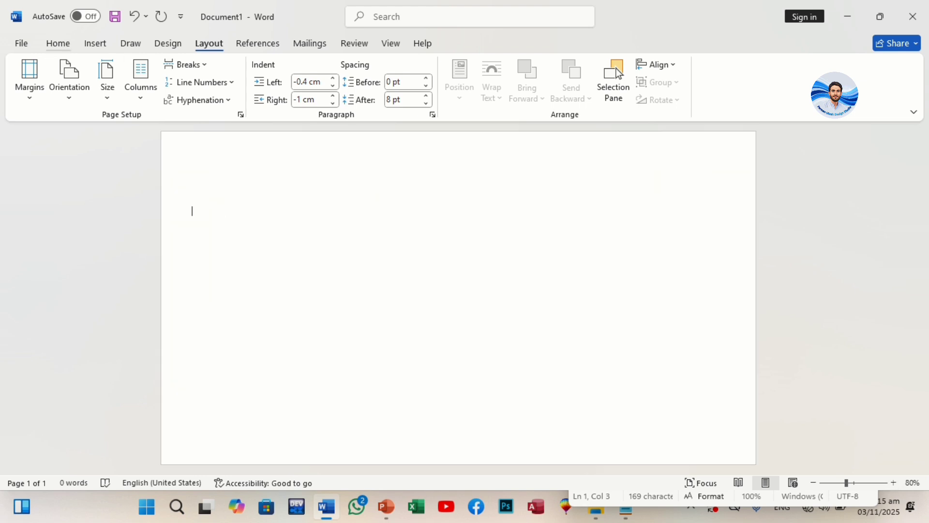
Step: Draw an isosceles triangle about 5.31 cm high near the middle of the blank page
{"action": "left_click", "coordinate": [58, 43]}
{"action": "left_click", "coordinate": [95, 43]}
{"action": "left_click", "coordinate": [195, 65]}
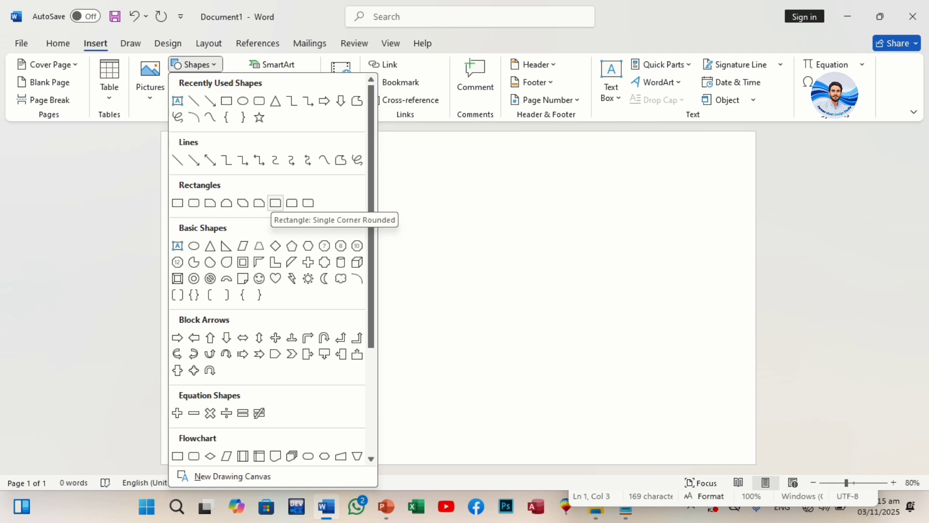
{"action": "left_click", "coordinate": [210, 245]}
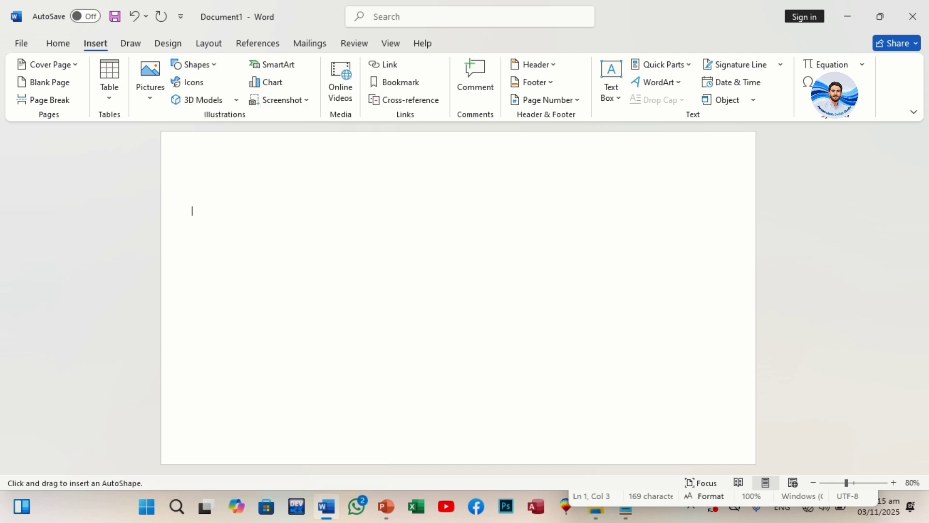
{"action": "left_click_drag", "start_coordinate": [272, 218], "coordinate": [517, 329]}
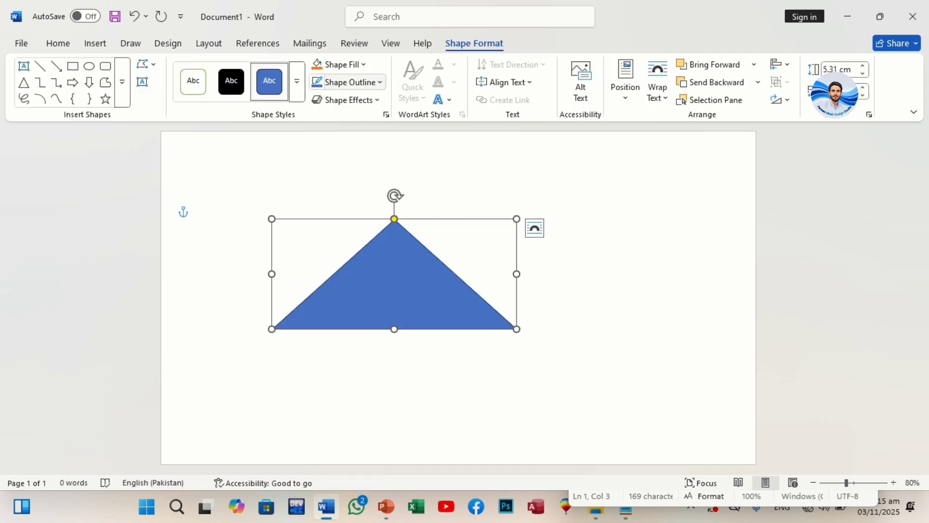
Step: Rotate the triangle counterclockwise so its long side runs diagonally and move it toward the page's upper-left area
{"action": "left_click", "coordinate": [348, 83]}
{"action": "key", "text": "Escape"}
{"action": "left_click_drag", "start_coordinate": [394, 195], "coordinate": [325, 239]}
{"action": "left_click_drag", "start_coordinate": [411, 282], "coordinate": [385, 263]}
{"action": "left_click", "coordinate": [625, 87]}
{"action": "left_click", "coordinate": [630, 210]}
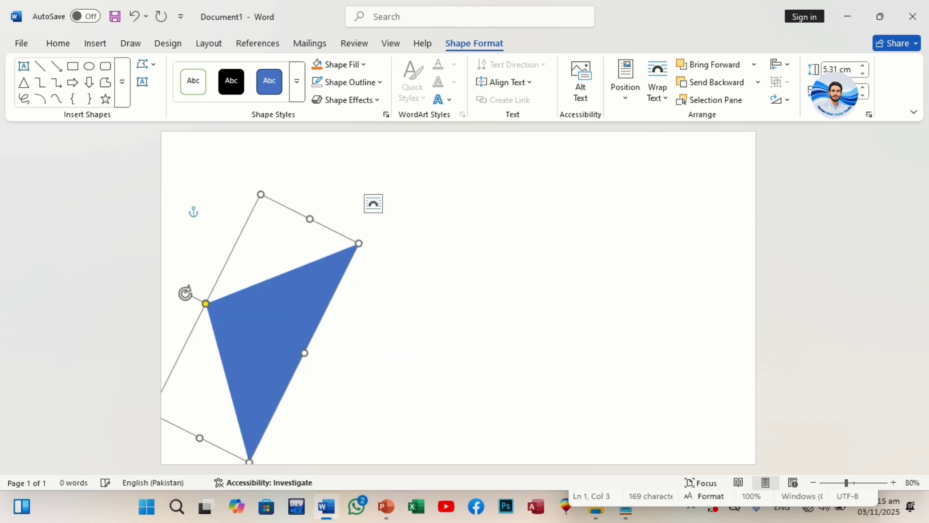
{"action": "left_click_drag", "start_coordinate": [271, 336], "coordinate": [271, 252]}
{"action": "left_click_drag", "start_coordinate": [185, 209], "coordinate": [193, 201]}
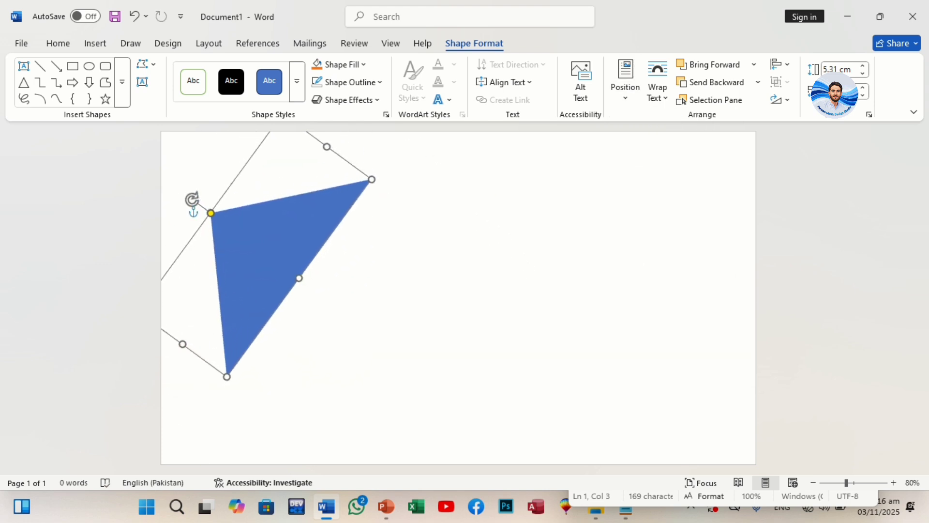
Step: Resize the triangle to about 5.74 cm high and fit it over the page's top-left corner
{"action": "left_click_drag", "start_coordinate": [254, 247], "coordinate": [215, 197]}
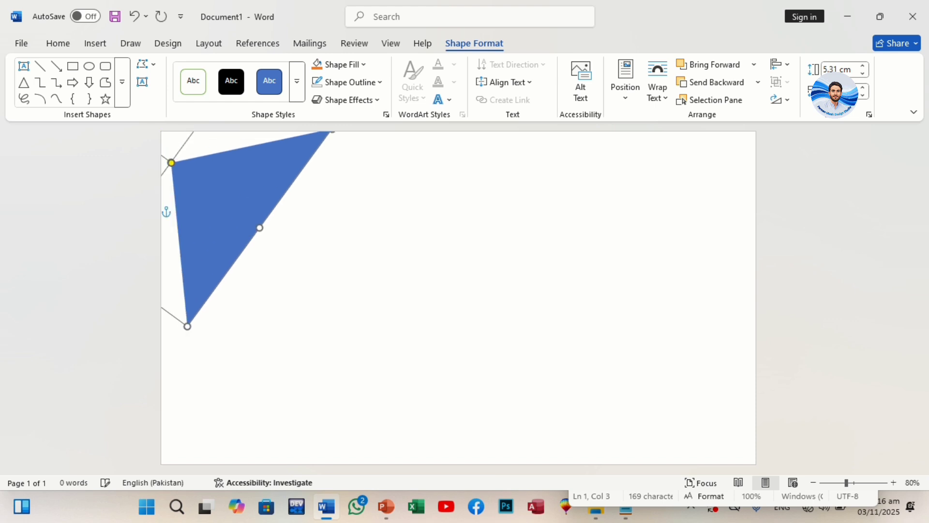
{"action": "left_click_drag", "start_coordinate": [188, 326], "coordinate": [189, 341]}
{"action": "left_click_drag", "start_coordinate": [227, 218], "coordinate": [250, 261]}
{"action": "left_click_drag", "start_coordinate": [175, 199], "coordinate": [179, 193]}
{"action": "left_click_drag", "start_coordinate": [250, 254], "coordinate": [195, 178]}
Step: Give the corner triangle a preset shape effect and a dark-variation gradient fill
{"action": "left_click", "coordinate": [345, 100]}
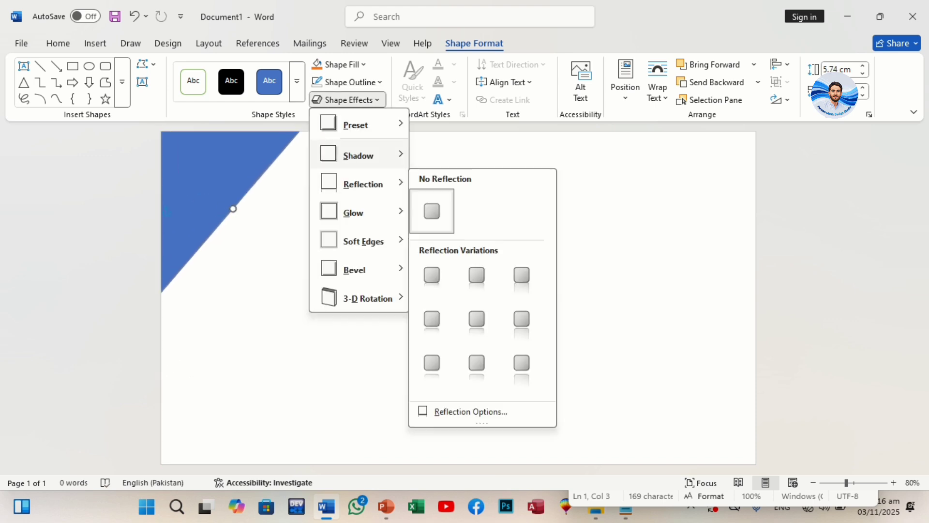
{"action": "mouse_move", "coordinate": [360, 125]}
{"action": "left_click", "coordinate": [465, 213]}
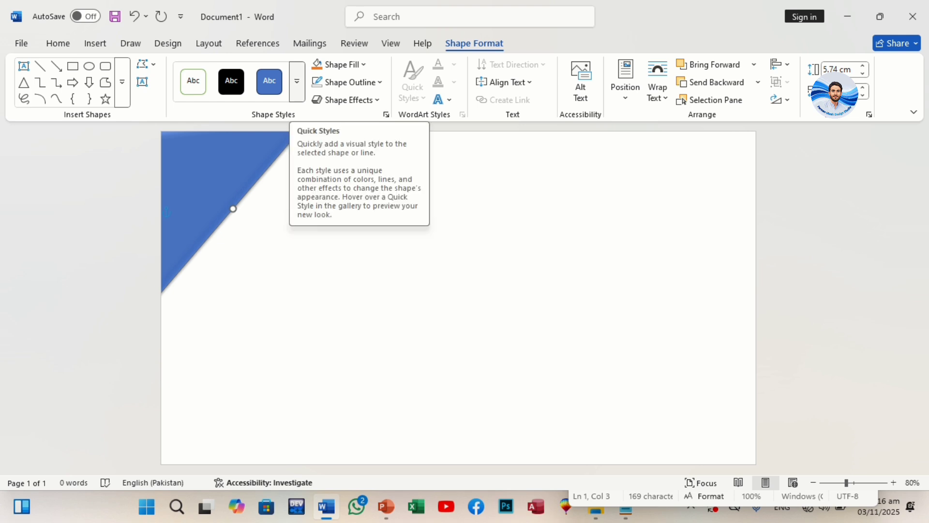
{"action": "left_click", "coordinate": [340, 64]}
{"action": "mouse_move", "coordinate": [348, 357]}
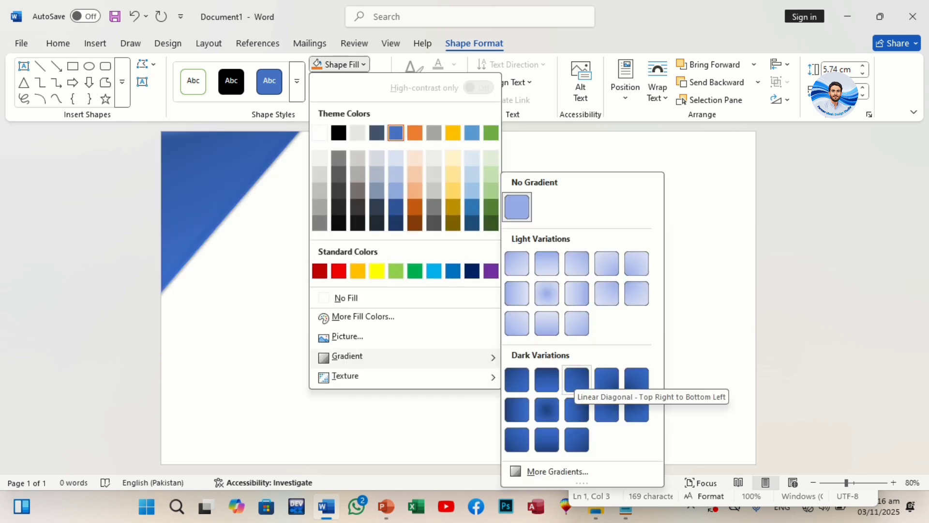
{"action": "left_click", "coordinate": [547, 381]}
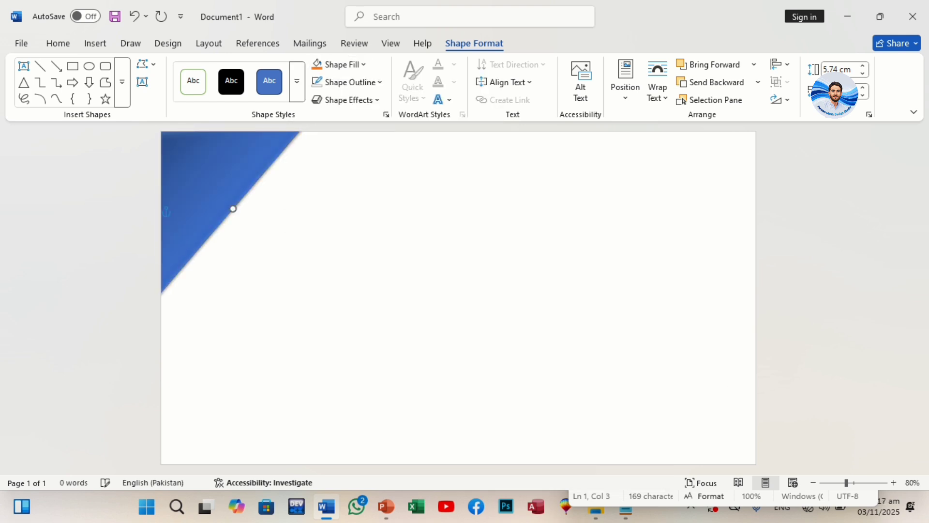
Step: Copy the triangle into the page's bottom-right corner, rotated to mirror the original, and widen the top-left triangle slightly
{"action": "left_click_drag", "start_coordinate": [208, 194], "coordinate": [541, 364], "text": "ctrl"}
{"action": "left_click_drag", "start_coordinate": [459, 289], "coordinate": [590, 388]}
{"action": "left_click_drag", "start_coordinate": [552, 360], "coordinate": [682, 410]}
{"action": "left_click", "coordinate": [386, 506]}
{"action": "left_click_drag", "start_coordinate": [721, 441], "coordinate": [692, 389]}
{"action": "left_click", "coordinate": [327, 506]}
{"action": "left_click_drag", "start_coordinate": [749, 460], "coordinate": [746, 462]}
{"action": "left_click_drag", "start_coordinate": [697, 406], "coordinate": [725, 434]}
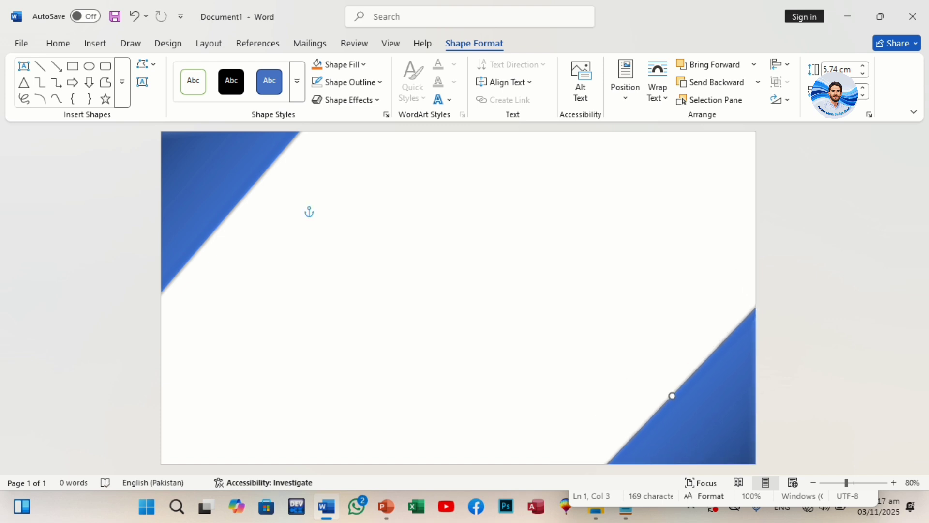
{"action": "mouse_move", "coordinate": [233, 209]}
{"action": "left_mouse_down"}
{"action": "mouse_move", "coordinate": [262, 248]}
{"action": "mouse_move", "coordinate": [240, 208]}
{"action": "left_mouse_up"}
{"action": "key", "text": "Escape"}
Step: Draw a thin horizontal bar about 0.33 cm high between the two corner triangles
{"action": "left_click", "coordinate": [96, 43]}
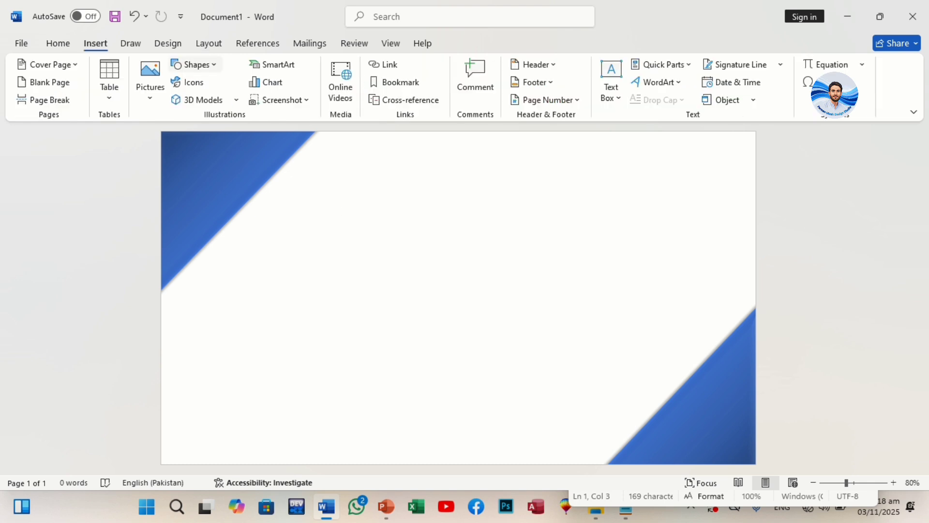
{"action": "left_click", "coordinate": [196, 64]}
{"action": "left_click", "coordinate": [259, 100]}
{"action": "left_click_drag", "start_coordinate": [365, 217], "coordinate": [567, 224]}
Step: Apply a preset shape effect and an intense orange theme style to the thin bar
{"action": "left_click", "coordinate": [345, 100]}
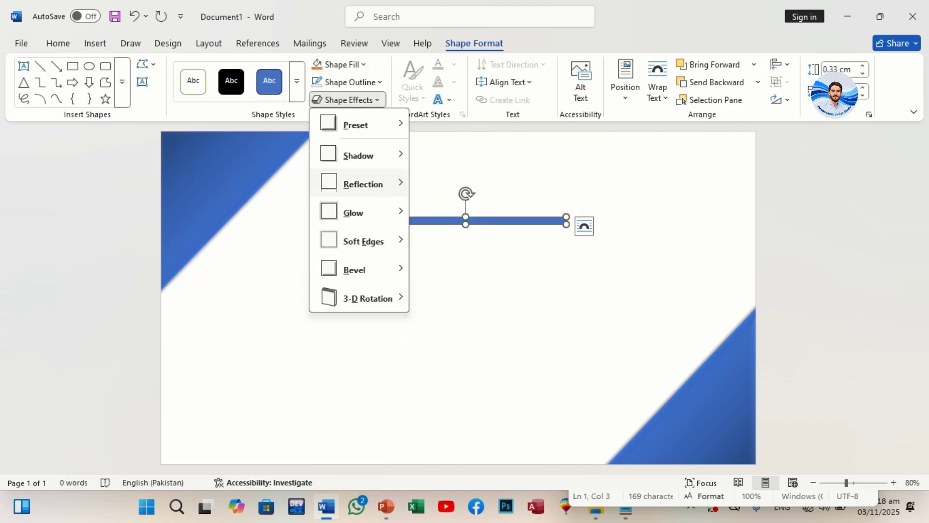
{"action": "mouse_move", "coordinate": [352, 124]}
{"action": "left_click", "coordinate": [468, 211]}
{"action": "left_click", "coordinate": [297, 81]}
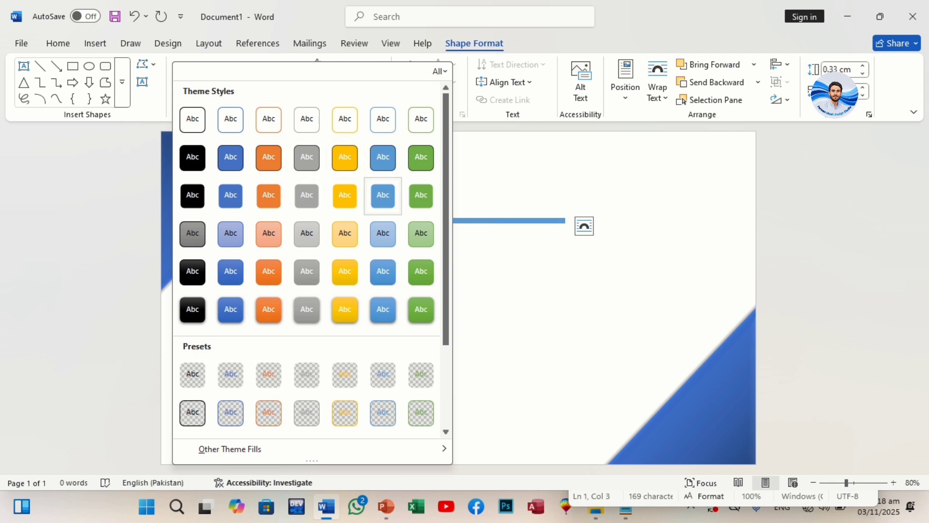
{"action": "left_click", "coordinate": [268, 308]}
Step: Rotate and duplicate the orange bar into paired diagonal stripes about 0.25 cm thick across both corner triangles
{"action": "left_click_drag", "start_coordinate": [467, 193], "coordinate": [736, 393]}
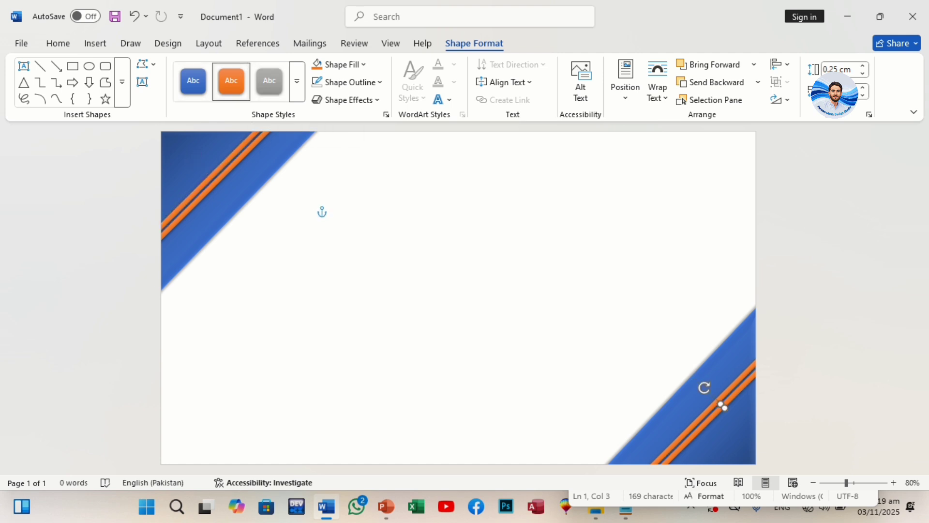
Step: Recolor the stripe nearest the page corner in both corners with the Moderate Effect - Gold, Accent 4 style
{"action": "left_click", "coordinate": [297, 81]}
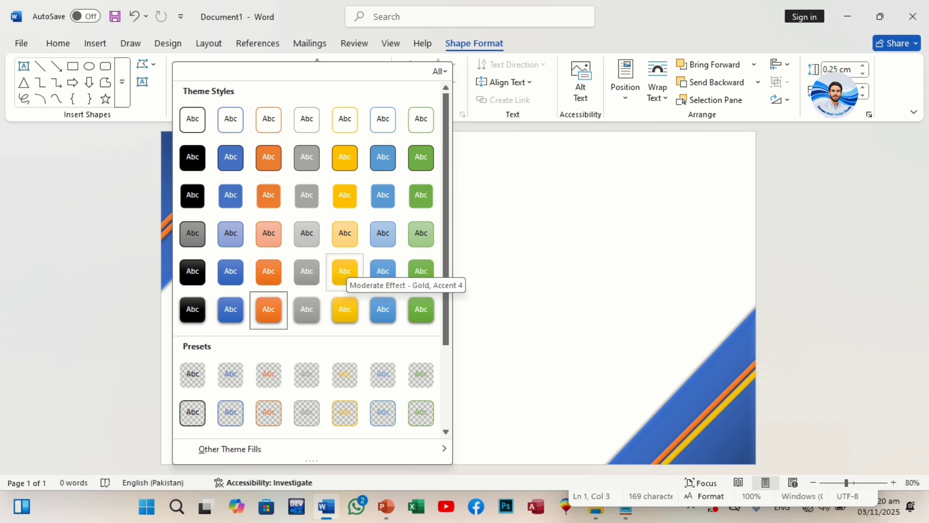
{"action": "left_click", "coordinate": [345, 271]}
{"action": "left_click", "coordinate": [211, 177]}
{"action": "left_click", "coordinate": [297, 81]}
{"action": "left_click", "coordinate": [345, 271]}
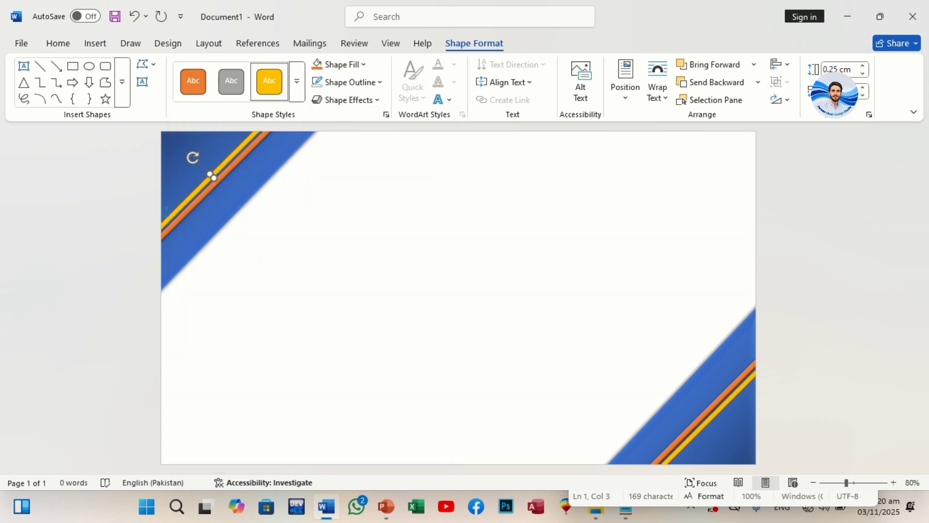
{"action": "left_click", "coordinate": [338, 211]}
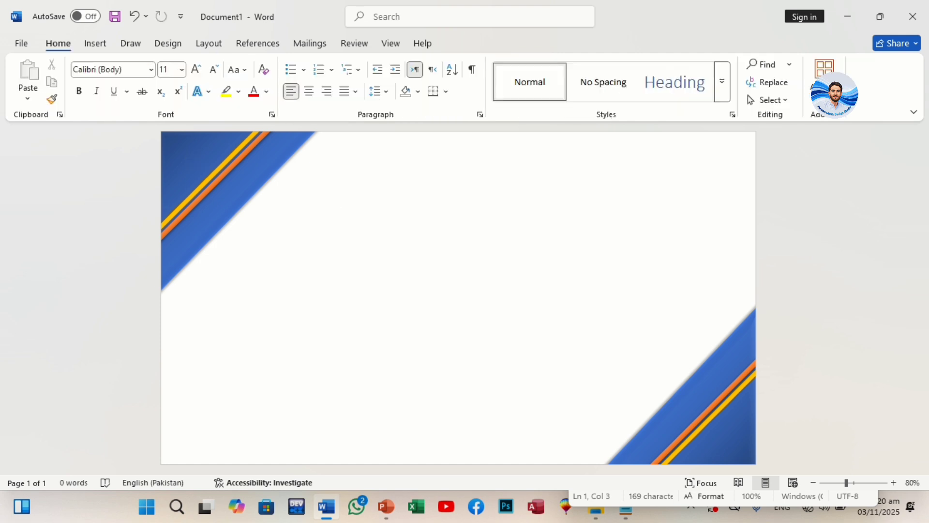
Step: Draw a five-pointed star about 3.82 cm high in the page's upper-right area
{"action": "left_click", "coordinate": [95, 44]}
{"action": "left_click", "coordinate": [193, 64]}
{"action": "left_click", "coordinate": [228, 100]}
{"action": "left_click_drag", "start_coordinate": [540, 213], "coordinate": [643, 307]}
{"action": "left_click_drag", "start_coordinate": [591, 264], "coordinate": [641, 204]}
{"action": "left_click_drag", "start_coordinate": [692, 247], "coordinate": [679, 233]}
{"action": "left_click", "coordinate": [668, 281]}
{"action": "left_click_drag", "start_coordinate": [634, 201], "coordinate": [663, 214]}
Step: Apply an orange theme style to the five-pointed star and remove its outline
{"action": "left_click", "coordinate": [475, 43]}
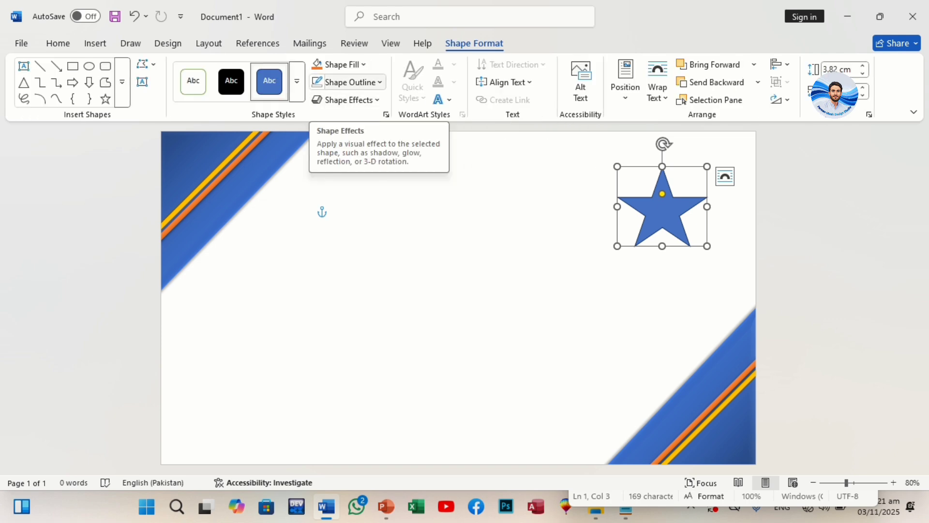
{"action": "left_click", "coordinate": [297, 82]}
{"action": "left_click", "coordinate": [269, 133]}
{"action": "left_click", "coordinate": [95, 44]}
{"action": "left_click", "coordinate": [193, 64]}
{"action": "left_click", "coordinate": [474, 43]}
{"action": "left_click", "coordinate": [347, 82]}
{"action": "left_click", "coordinate": [354, 313]}
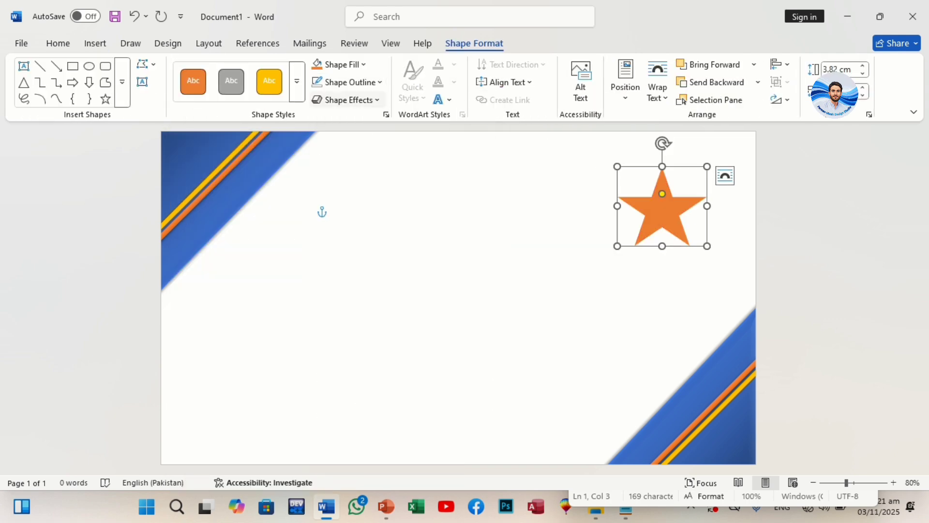
Step: Add a preset shape effect to the orange five-pointed star
{"action": "left_click", "coordinate": [347, 100]}
{"action": "mouse_move", "coordinate": [358, 125]}
{"action": "left_click", "coordinate": [428, 213]}
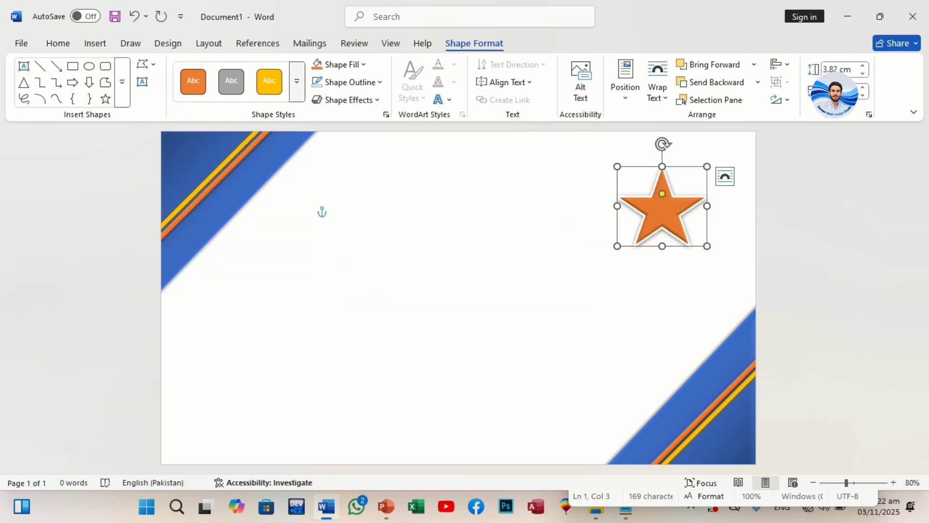
Step: Draw a circle about 1.71 cm high centered on the five-pointed star and remove its outline
{"action": "left_click", "coordinate": [94, 44]}
{"action": "left_click", "coordinate": [195, 65]}
{"action": "left_click", "coordinate": [243, 101]}
{"action": "mouse_move", "coordinate": [423, 234]}
{"action": "left_mouse_down"}
{"action": "mouse_move", "coordinate": [480, 288]}
{"action": "mouse_move", "coordinate": [662, 208]}
{"action": "mouse_move", "coordinate": [683, 226]}
{"action": "left_mouse_up"}
{"action": "left_click_drag", "start_coordinate": [658, 203], "coordinate": [663, 209]}
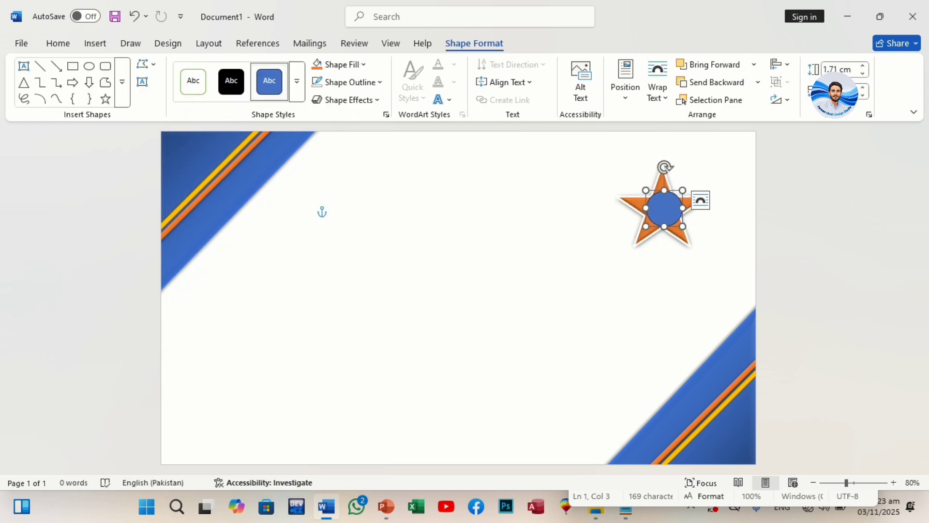
{"action": "left_click", "coordinate": [346, 82]}
{"action": "left_click", "coordinate": [333, 313]}
Step: Draw a ten-point star about 4.72 cm high in the middle of the page
{"action": "left_click", "coordinate": [95, 43]}
{"action": "left_click", "coordinate": [195, 64]}
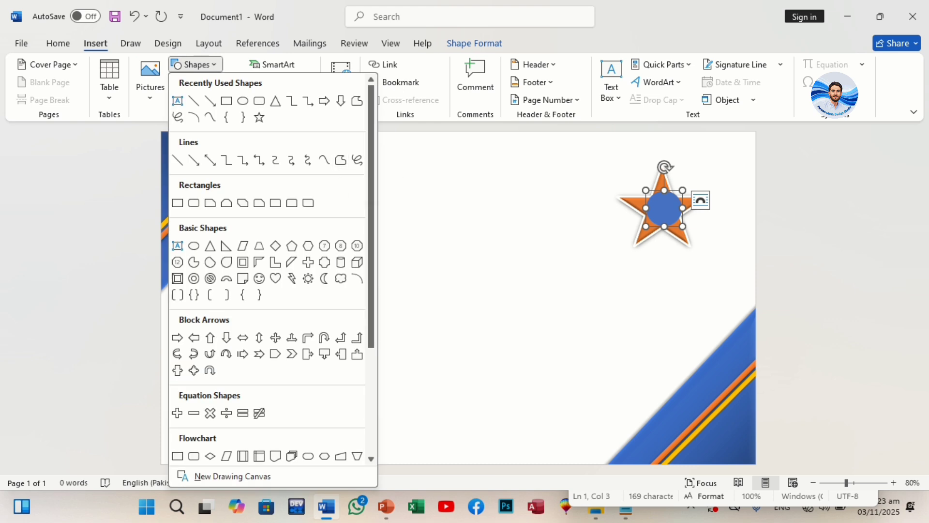
{"action": "scroll", "coordinate": [270, 271], "scroll_direction": "down", "scroll_amount": 5}
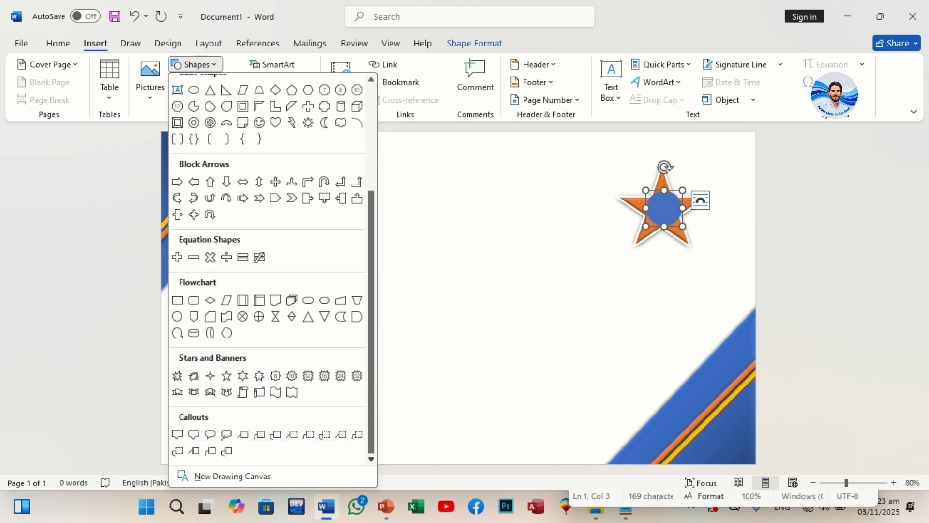
{"action": "left_click", "coordinate": [292, 376]}
{"action": "left_click_drag", "start_coordinate": [422, 243], "coordinate": [530, 341]}
Step: Try to copy the five-pointed star's formatting onto the ten-point star with Format Painter
{"action": "left_click", "coordinate": [641, 206]}
{"action": "left_click", "coordinate": [58, 43]}
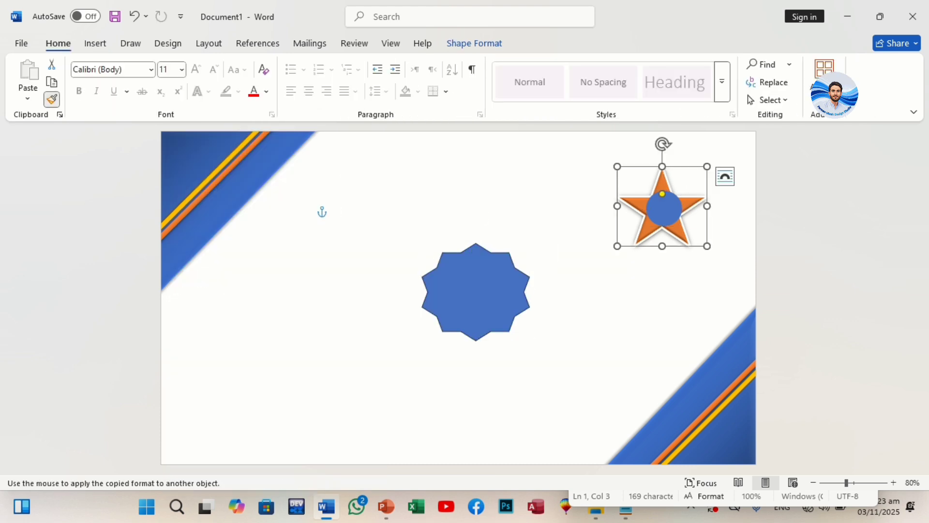
{"action": "left_click", "coordinate": [475, 292]}
{"action": "left_click", "coordinate": [475, 292]}
{"action": "left_click", "coordinate": [641, 206]}
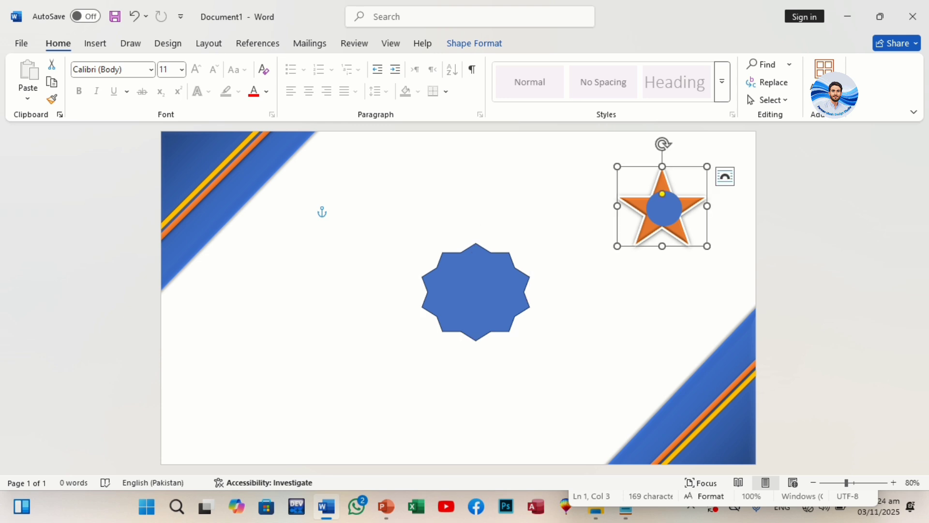
{"action": "left_click", "coordinate": [475, 292]}
{"action": "right_click", "coordinate": [301, 241]}
{"action": "left_click", "coordinate": [484, 292]}
{"action": "left_click", "coordinate": [484, 292]}
Step: Format the ten-point star with an orange theme style, a white outline and a preset shape effect
{"action": "left_click", "coordinate": [475, 44]}
{"action": "left_click", "coordinate": [296, 81]}
{"action": "left_click", "coordinate": [269, 137]}
{"action": "left_click", "coordinate": [353, 82]}
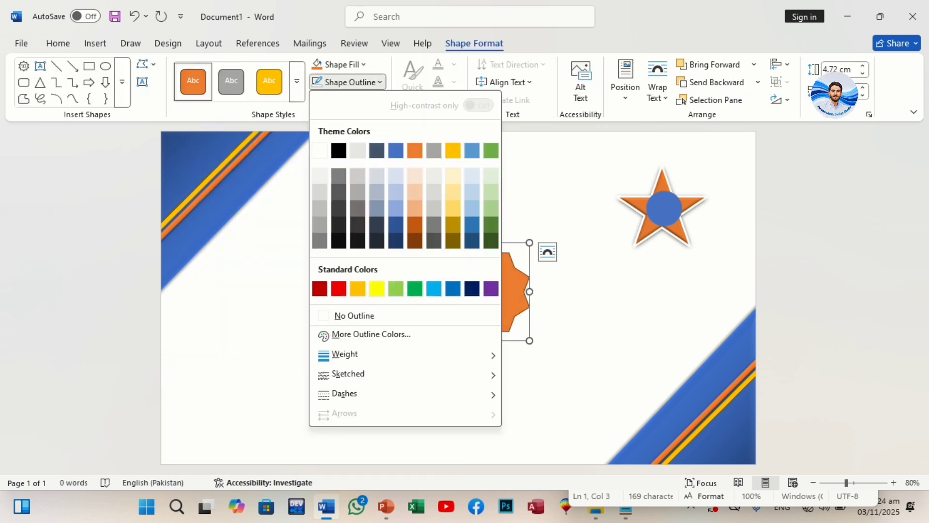
{"action": "left_click", "coordinate": [321, 149]}
{"action": "left_click", "coordinate": [345, 65]}
{"action": "left_click", "coordinate": [352, 101]}
{"action": "left_click", "coordinate": [436, 167]}
Step: Place the ten-point star behind the blue circle in the upper-right area and delete the five-pointed star
{"action": "mouse_move", "coordinate": [475, 292]}
{"action": "left_mouse_down"}
{"action": "mouse_move", "coordinate": [668, 210]}
{"action": "mouse_move", "coordinate": [569, 227]}
{"action": "left_mouse_up"}
{"action": "left_click", "coordinate": [717, 82]}
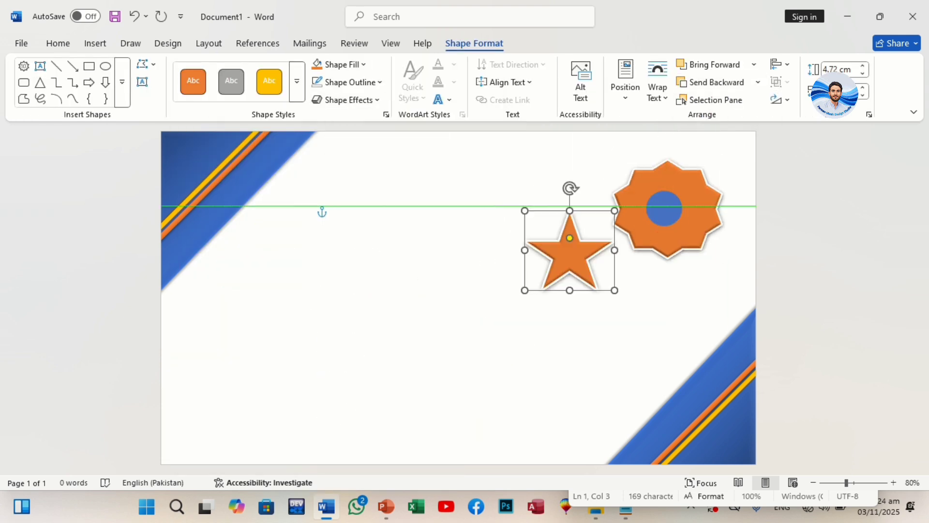
{"action": "key", "text": "Delete"}
Step: Enlarge the blue circle to about 3.75 cm high so it fills most of the ten-point star
{"action": "left_click", "coordinate": [665, 208]}
{"action": "left_click_drag", "start_coordinate": [682, 226], "coordinate": [699, 242]}
{"action": "left_click_drag", "start_coordinate": [647, 190], "coordinate": [634, 168]}
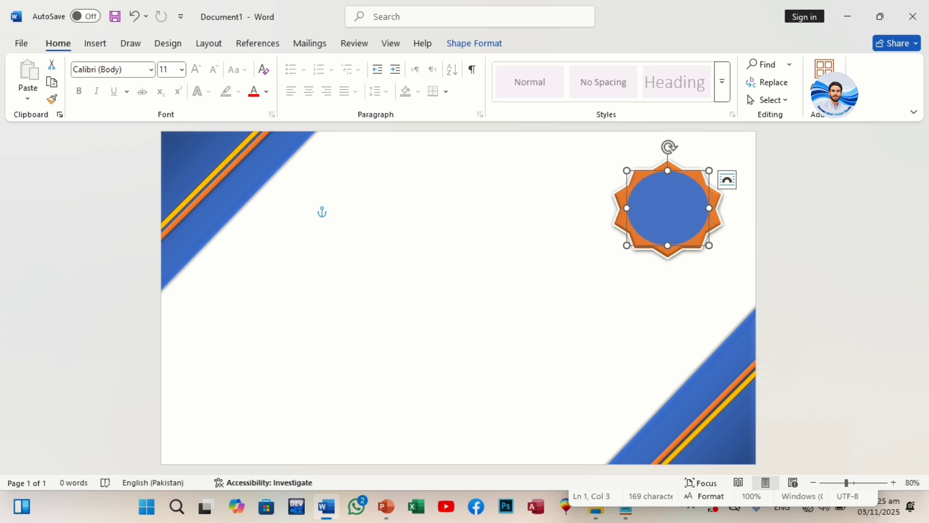
Step: Give the blue circle a beveled shape effect and a dark gradient fill radiating from the center
{"action": "left_click", "coordinate": [474, 44]}
{"action": "left_click", "coordinate": [347, 97]}
{"action": "left_click", "coordinate": [346, 97]}
{"action": "left_click", "coordinate": [339, 64]}
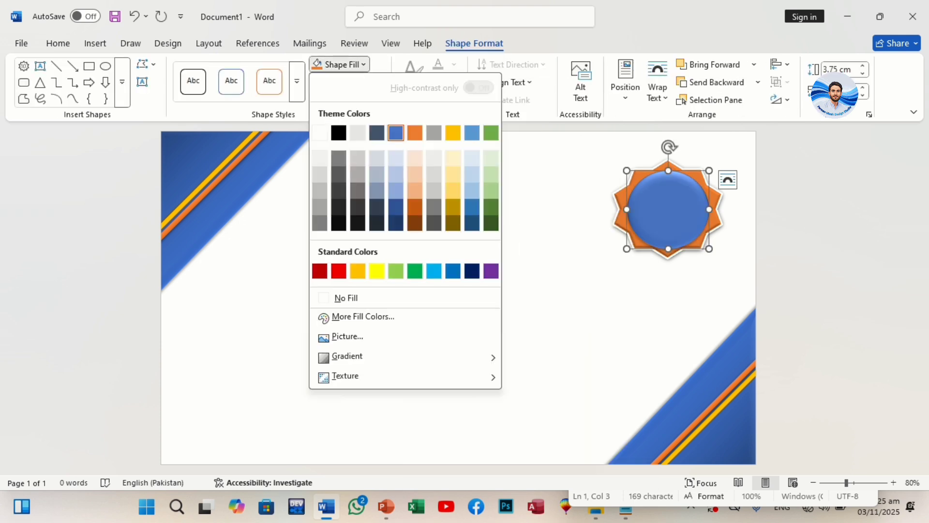
{"action": "mouse_move", "coordinate": [342, 357]}
{"action": "left_click", "coordinate": [546, 409]}
Step: Group the circle with the ten-point star, and shrink and reposition the resulting badge in the upper-right area
{"action": "left_click", "coordinate": [168, 43]}
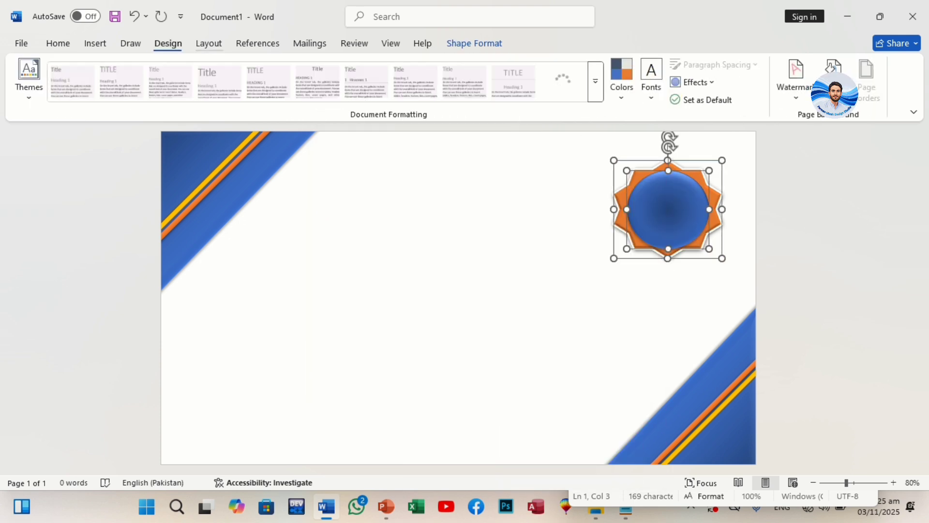
{"action": "left_click", "coordinate": [208, 43]}
{"action": "left_click", "coordinate": [657, 83]}
{"action": "left_click", "coordinate": [662, 100]}
{"action": "left_click_drag", "start_coordinate": [728, 263], "coordinate": [697, 237]}
{"action": "left_click_drag", "start_coordinate": [653, 196], "coordinate": [629, 199]}
{"action": "key", "text": "Escape"}
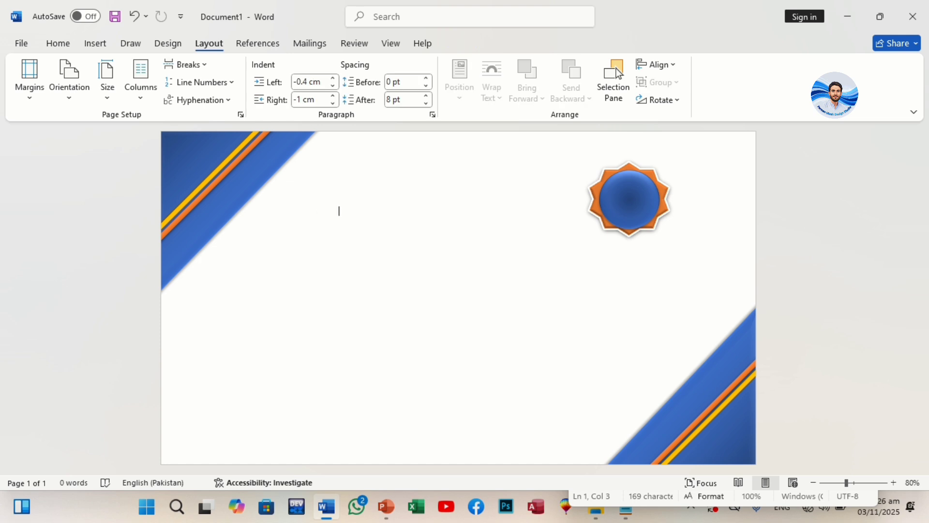
Step: Draw an isosceles triangle about 3.79 cm high in the lower-middle part of the page
{"action": "left_click", "coordinate": [96, 43]}
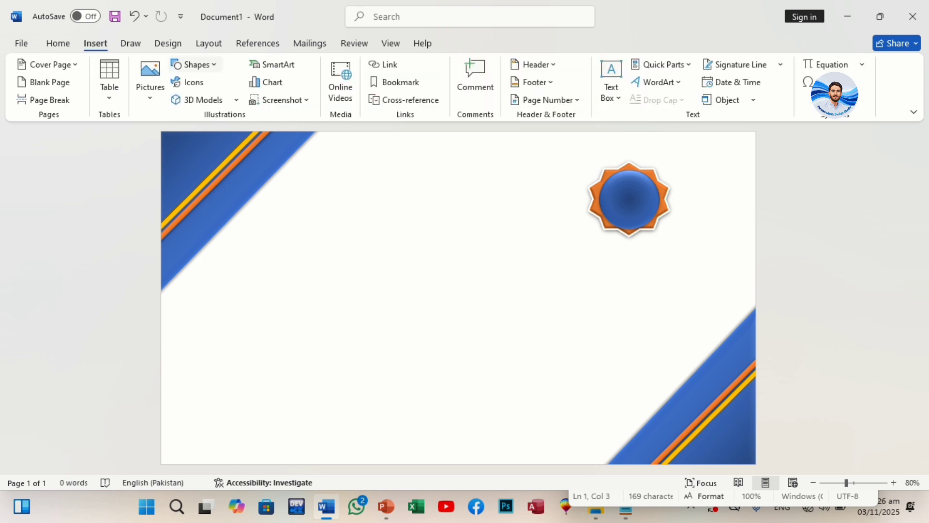
{"action": "left_click", "coordinate": [195, 65]}
{"action": "left_click", "coordinate": [210, 246]}
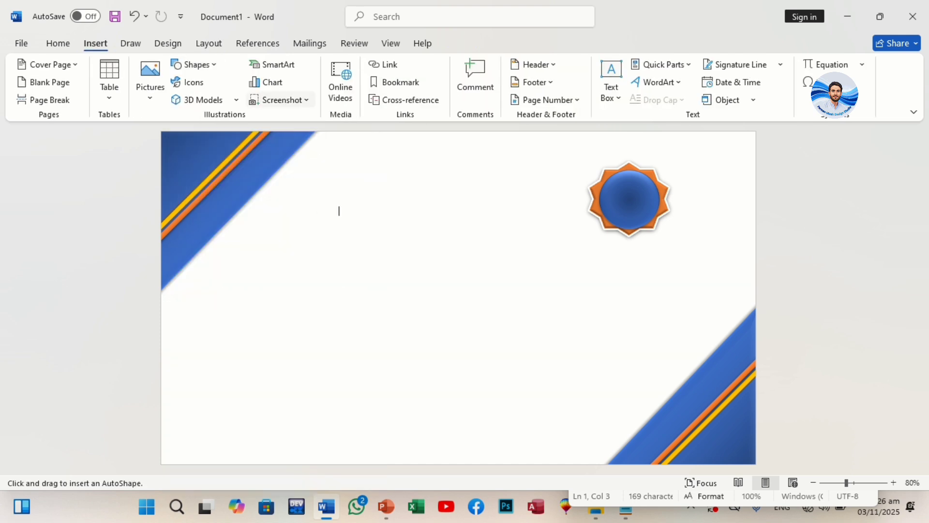
{"action": "left_click_drag", "start_coordinate": [324, 364], "coordinate": [425, 444]}
Step: Style the new triangle orange without an outline and give it a dark-variation gradient fill
{"action": "left_click", "coordinate": [346, 100]}
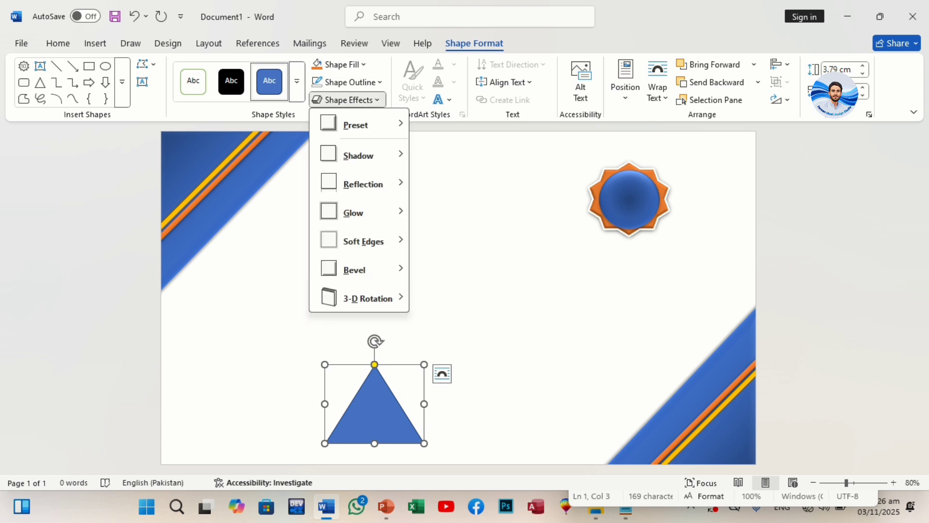
{"action": "mouse_move", "coordinate": [356, 125]}
{"action": "left_click", "coordinate": [468, 213]}
{"action": "left_click", "coordinate": [297, 81]}
{"action": "left_click", "coordinate": [268, 158]}
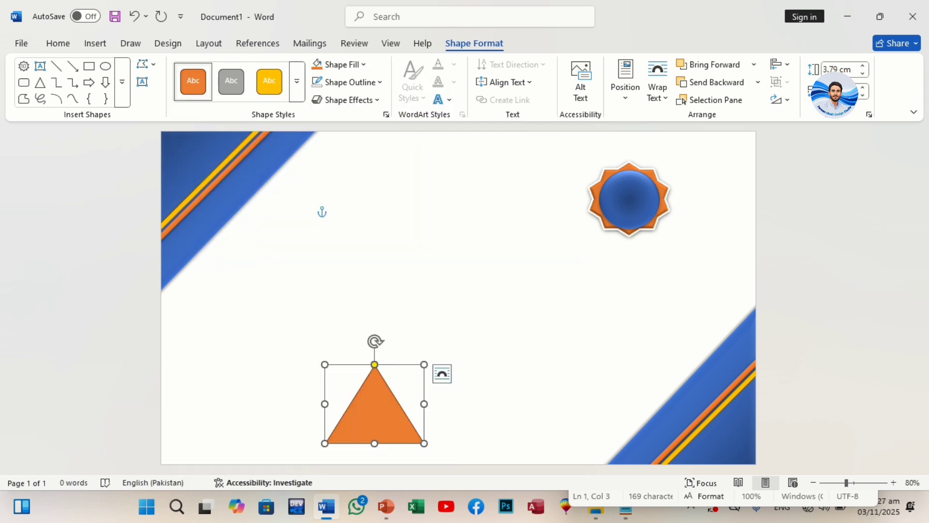
{"action": "left_click", "coordinate": [354, 82]}
{"action": "left_click", "coordinate": [354, 315]}
{"action": "left_click", "coordinate": [339, 64]}
{"action": "mouse_move", "coordinate": [407, 357]}
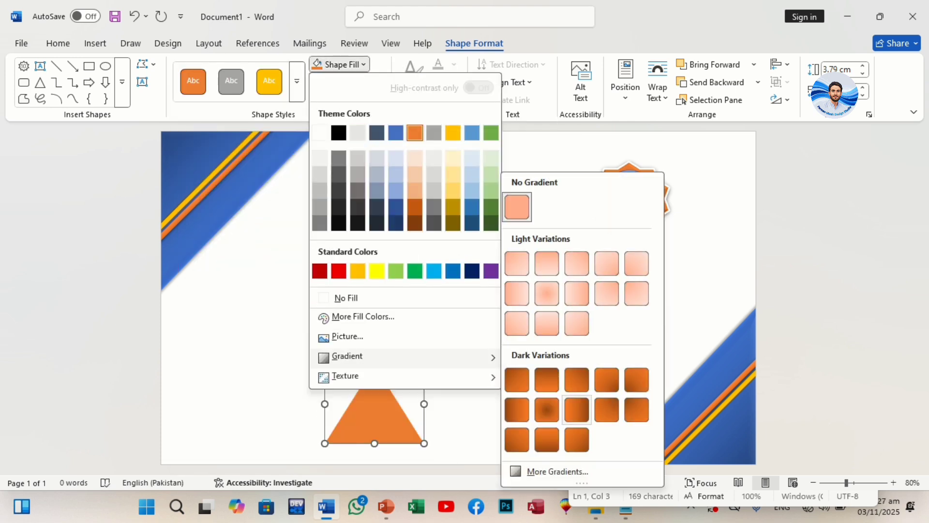
{"action": "left_click", "coordinate": [576, 379]}
Step: Duplicate the orange triangle into an overlapping pair at the page's lower edge, with the front one resized to about 3.43 cm high
{"action": "left_click_drag", "start_coordinate": [374, 421], "coordinate": [342, 442]}
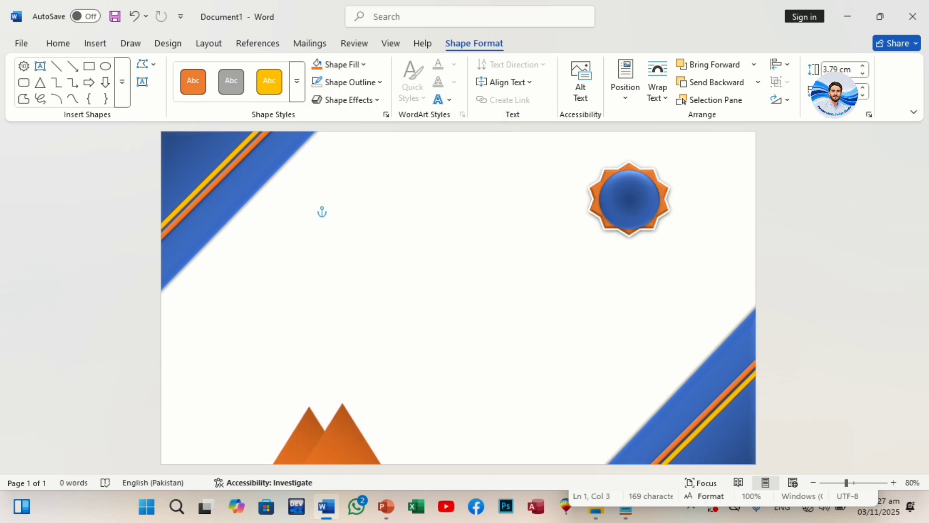
{"action": "left_click", "coordinate": [298, 443]}
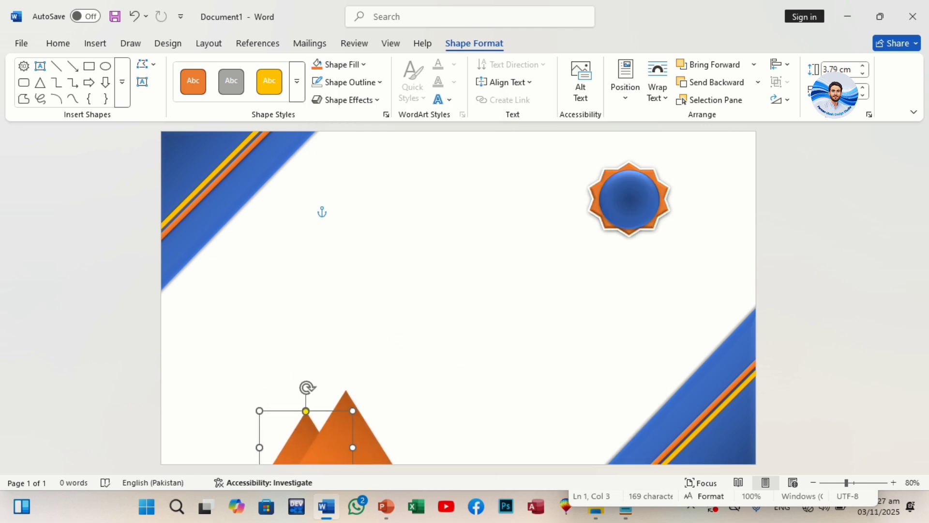
{"action": "left_click_drag", "start_coordinate": [353, 411], "coordinate": [351, 413]}
{"action": "left_click", "coordinate": [369, 423]}
{"action": "left_click_drag", "start_coordinate": [395, 390], "coordinate": [389, 397]}
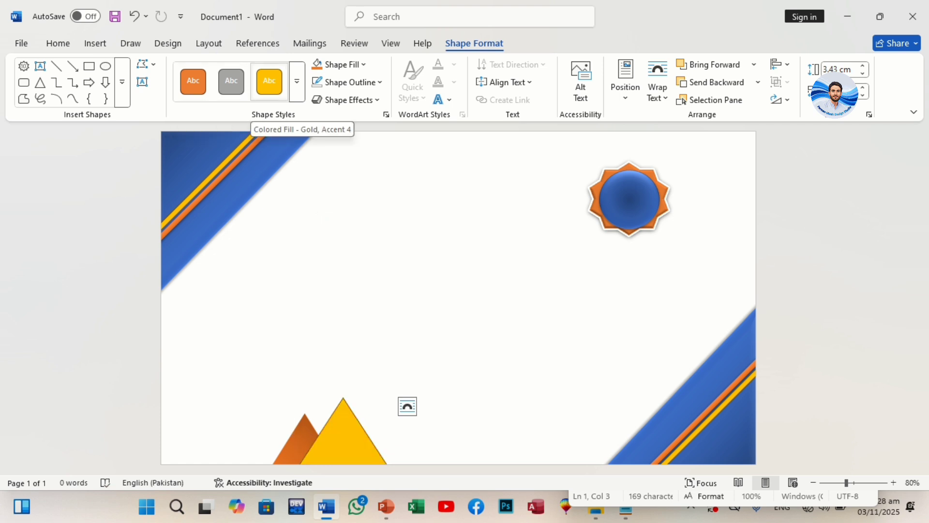
Step: Recolor the front triangle with the Gold, Accent 4 style and a gradient fill that darkens toward its right side
{"action": "left_click", "coordinate": [269, 82]}
{"action": "left_click", "coordinate": [347, 100]}
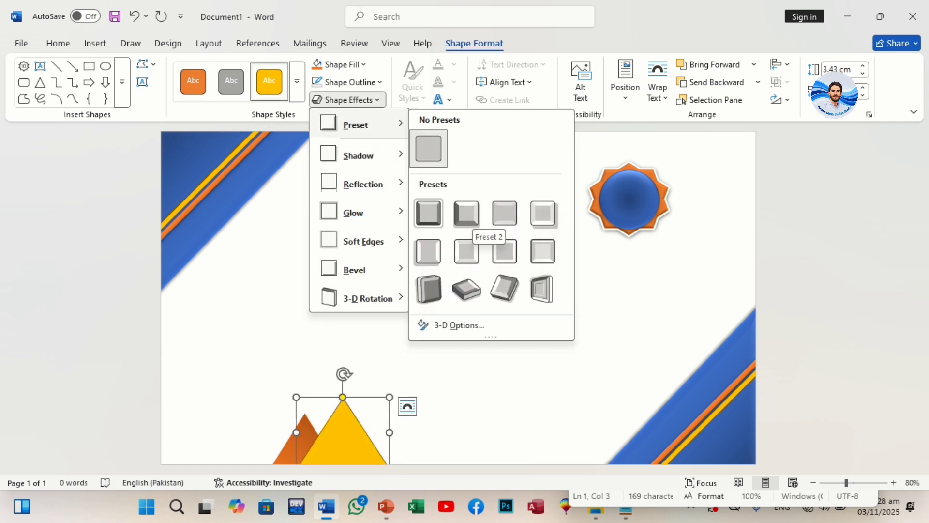
{"action": "left_click", "coordinate": [361, 64]}
{"action": "mouse_move", "coordinate": [348, 356]}
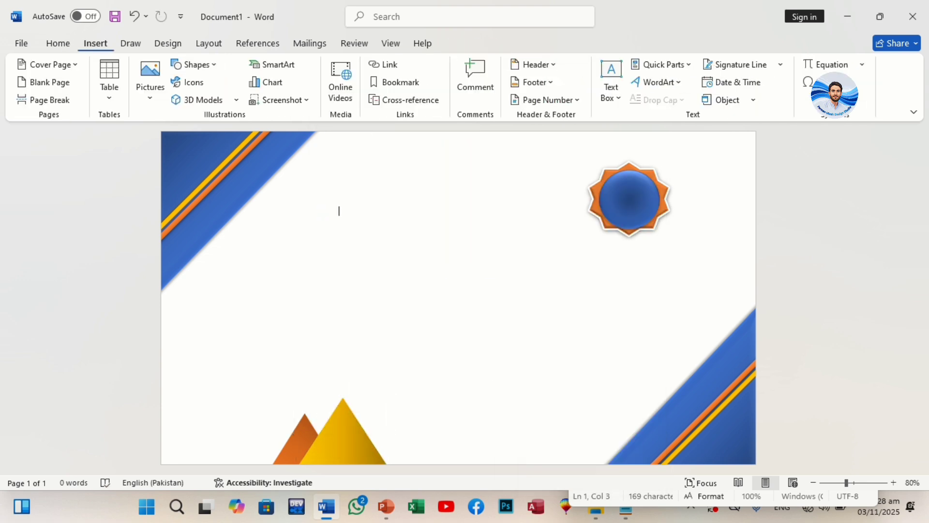
Step: Draw a rounded rectangle about 13.66 cm high that covers most of the page
{"action": "left_click", "coordinate": [194, 64]}
{"action": "left_click", "coordinate": [281, 100]}
{"action": "mouse_move", "coordinate": [209, 173]}
{"action": "left_mouse_down"}
{"action": "mouse_move", "coordinate": [663, 422]}
{"action": "mouse_move", "coordinate": [745, 448]}
{"action": "left_mouse_up"}
{"action": "left_click_drag", "start_coordinate": [479, 307], "coordinate": [447, 281]}
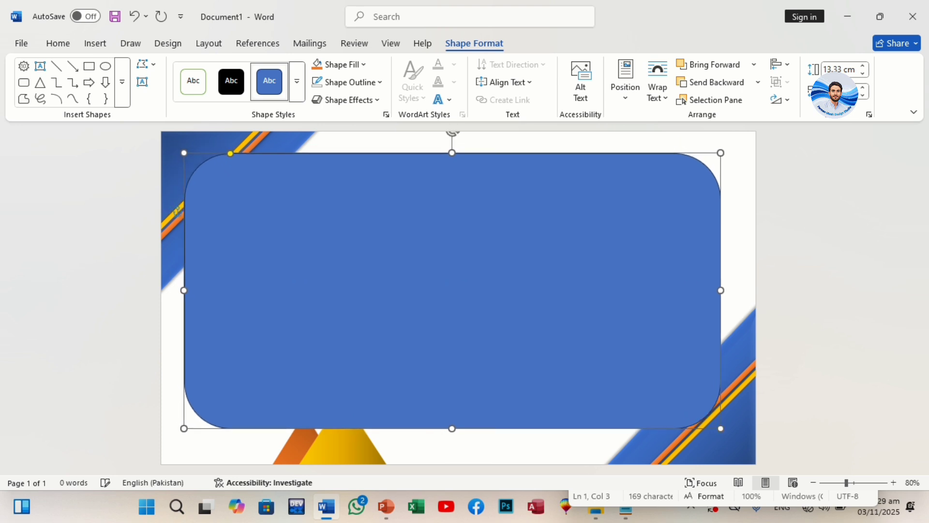
{"action": "left_click_drag", "start_coordinate": [720, 428], "coordinate": [727, 434]}
Step: Remove the rounded rectangle's fill and set its outline weight to 4½ pt
{"action": "left_click", "coordinate": [345, 65]}
{"action": "left_click", "coordinate": [354, 297]}
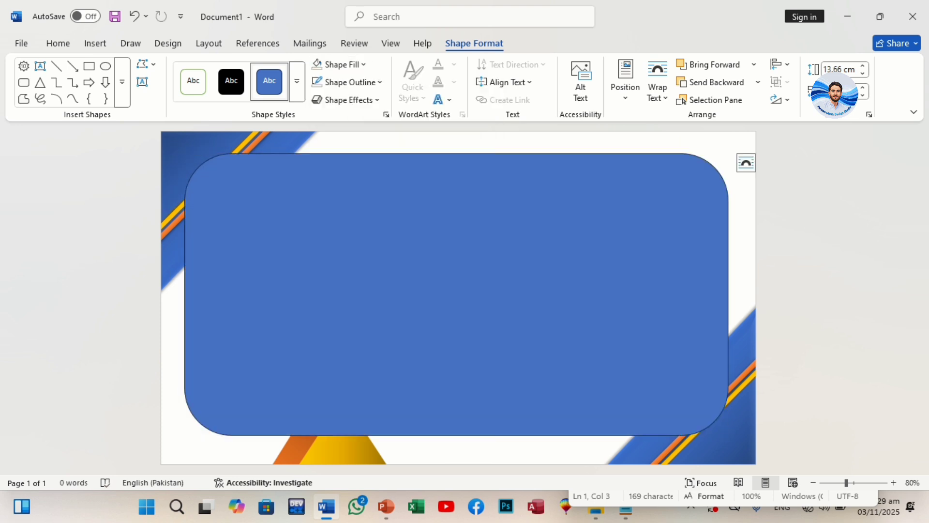
{"action": "left_click", "coordinate": [353, 83]}
{"action": "mouse_move", "coordinate": [359, 355]}
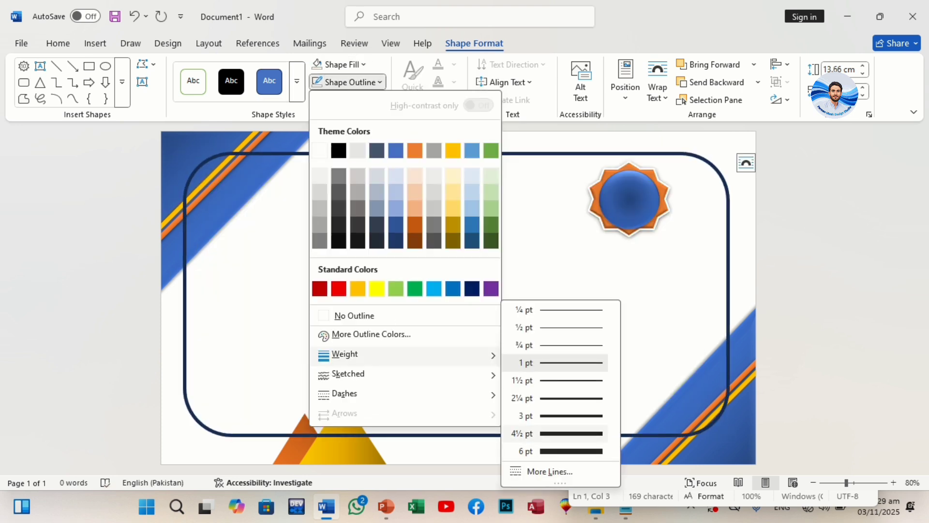
{"action": "left_click", "coordinate": [556, 433]}
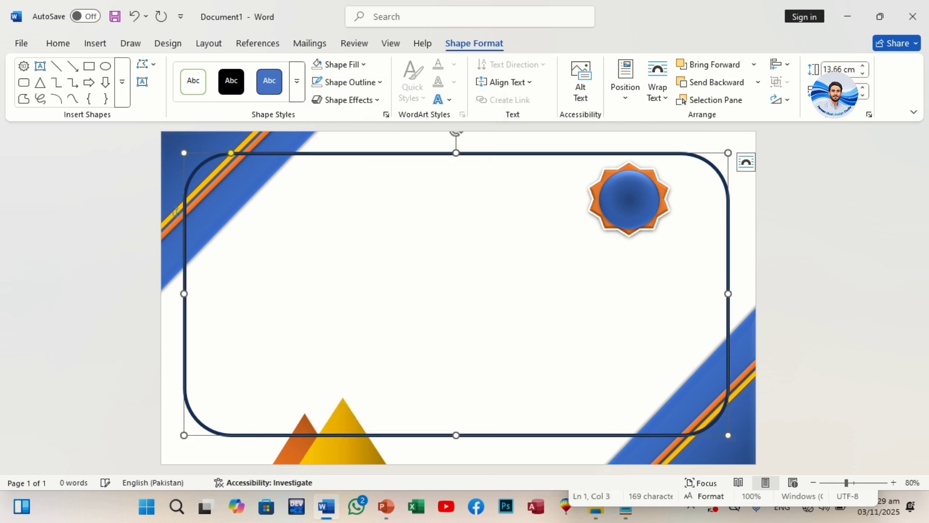
Step: Color the rounded frame's outline Green, Accent 6 and send the frame behind the corner decorations and triangles
{"action": "left_click", "coordinate": [347, 83]}
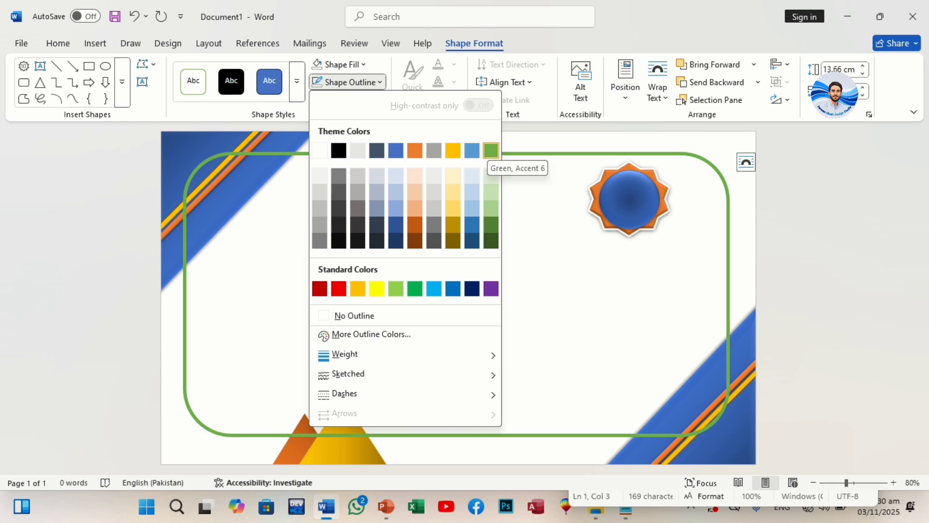
{"action": "left_click", "coordinate": [490, 150]}
{"action": "left_click", "coordinate": [758, 82]}
{"action": "left_click", "coordinate": [719, 120]}
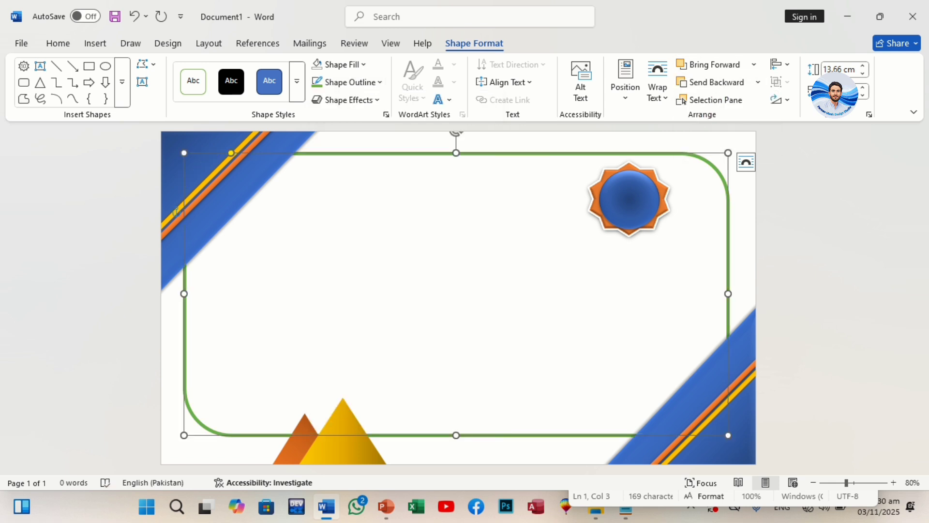
{"action": "left_click", "coordinate": [342, 211]}
Step: Move the star badge into the frame's upper-right corner and shrink it to about 3.19 cm high
{"action": "left_click", "coordinate": [629, 199]}
{"action": "left_click_drag", "start_coordinate": [629, 198], "coordinate": [654, 195]}
{"action": "key", "text": "shift+Right"}
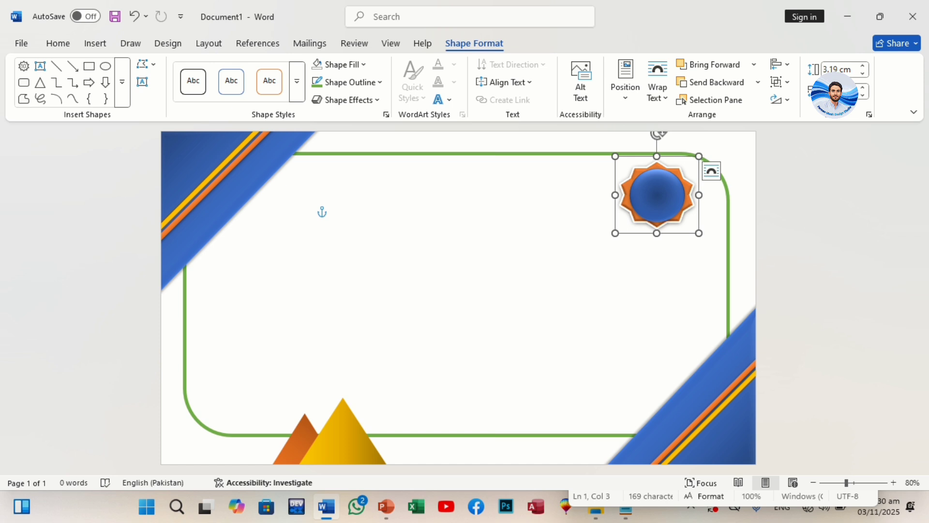
Step: Insert a narrow text box reading "Company Name" and set its text in 14 pt Algerian
{"action": "left_click", "coordinate": [94, 43]}
{"action": "left_click", "coordinate": [612, 83]}
{"action": "left_click", "coordinate": [643, 172]}
{"action": "key", "text": "BackSpace"}
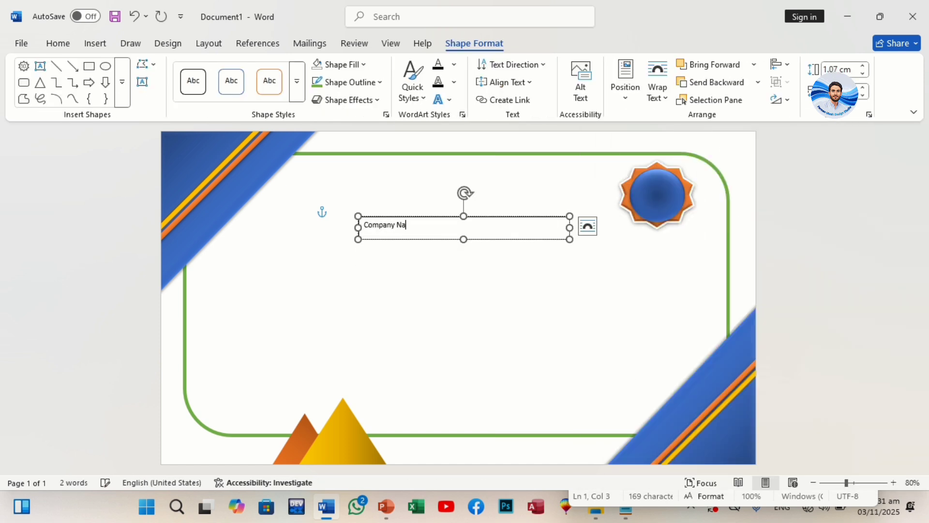
{"action": "left_click_drag", "start_coordinate": [569, 228], "coordinate": [462, 228]}
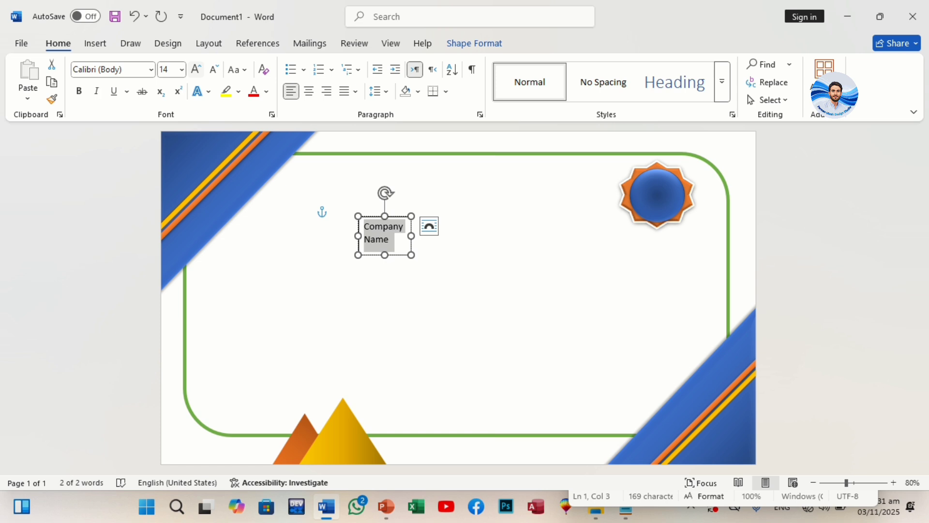
{"action": "left_click", "coordinate": [151, 69]}
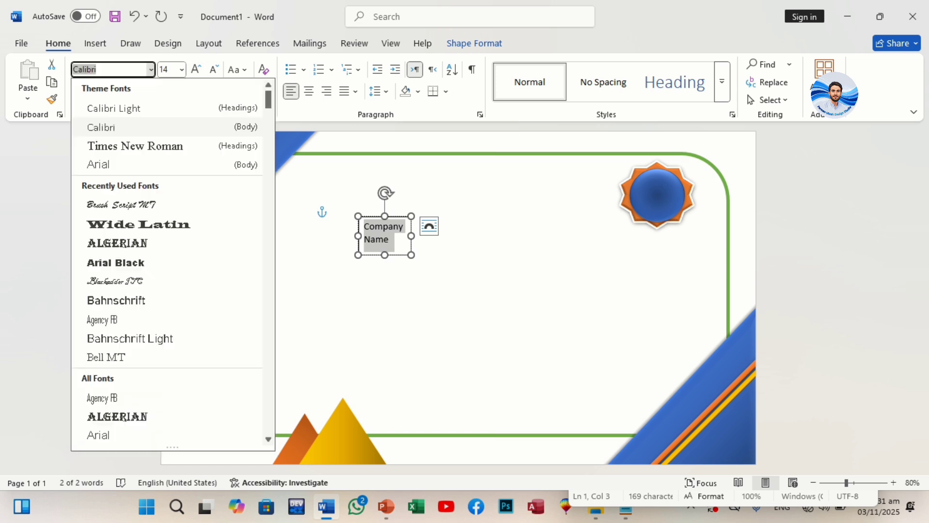
{"action": "left_click", "coordinate": [117, 243]}
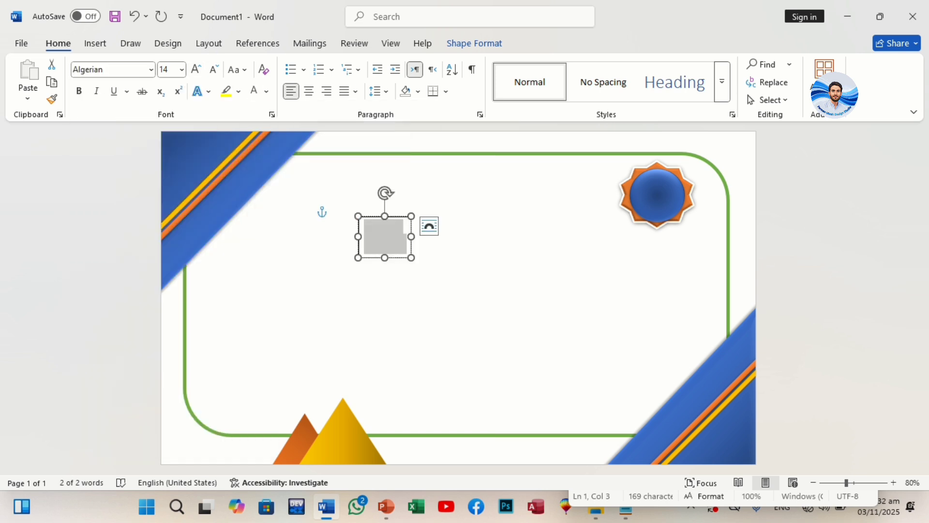
Step: Place the company name text box over the badge's blue circle and remove the box's fill
{"action": "left_click_drag", "start_coordinate": [395, 216], "coordinate": [664, 207]}
{"action": "left_click", "coordinate": [208, 43]}
{"action": "left_click", "coordinate": [459, 80]}
{"action": "left_click", "coordinate": [462, 139]}
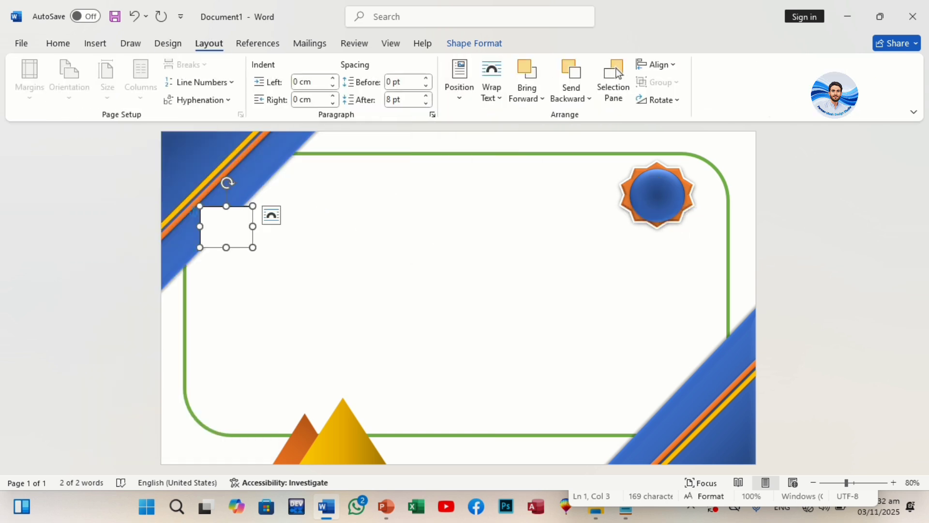
{"action": "left_click_drag", "start_coordinate": [237, 206], "coordinate": [667, 178]}
{"action": "left_click", "coordinate": [474, 44]}
{"action": "left_click", "coordinate": [340, 65]}
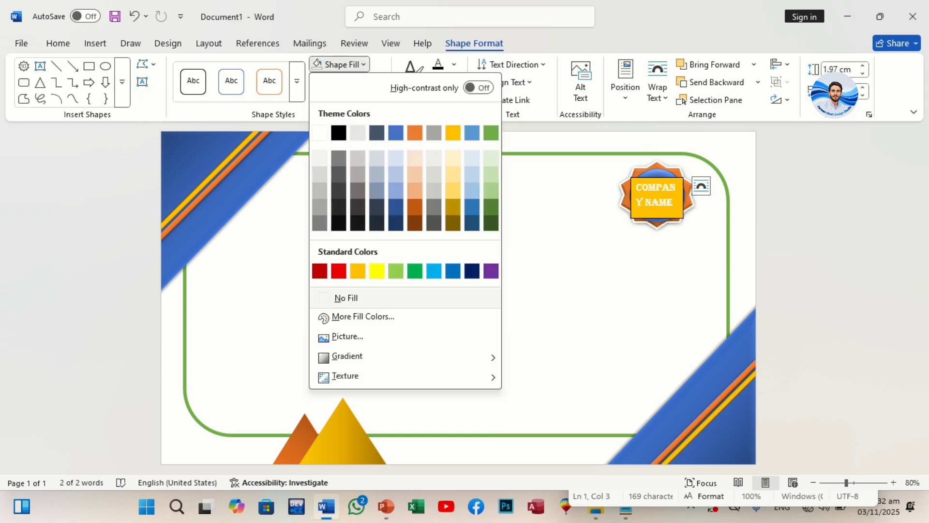
{"action": "left_click", "coordinate": [347, 297]}
Step: Center the company name text, reduce it to 12 pt and resize its text box to fit the badge
{"action": "double_click", "coordinate": [650, 202]}
{"action": "left_click", "coordinate": [58, 43]}
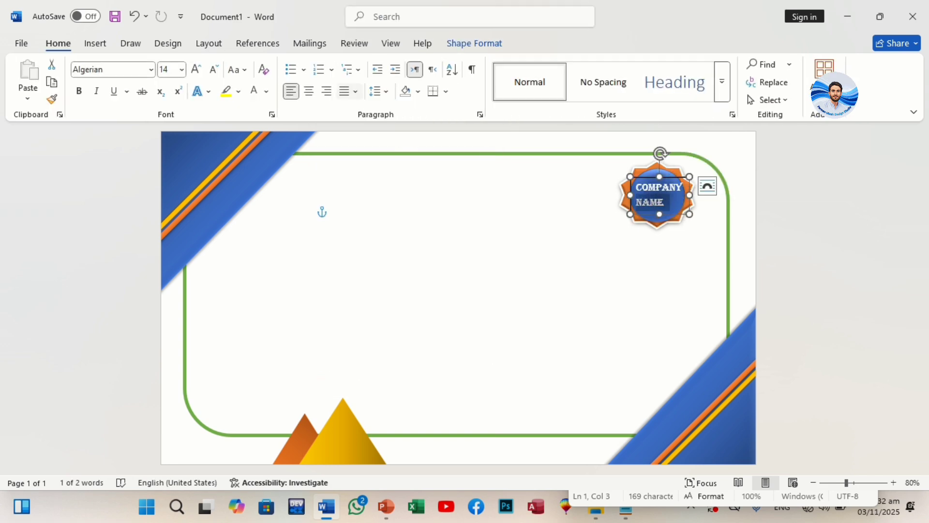
{"action": "left_click", "coordinate": [308, 92]}
{"action": "left_click", "coordinate": [666, 202]}
{"action": "key", "text": "ctrl+a"}
{"action": "key", "text": "super"}
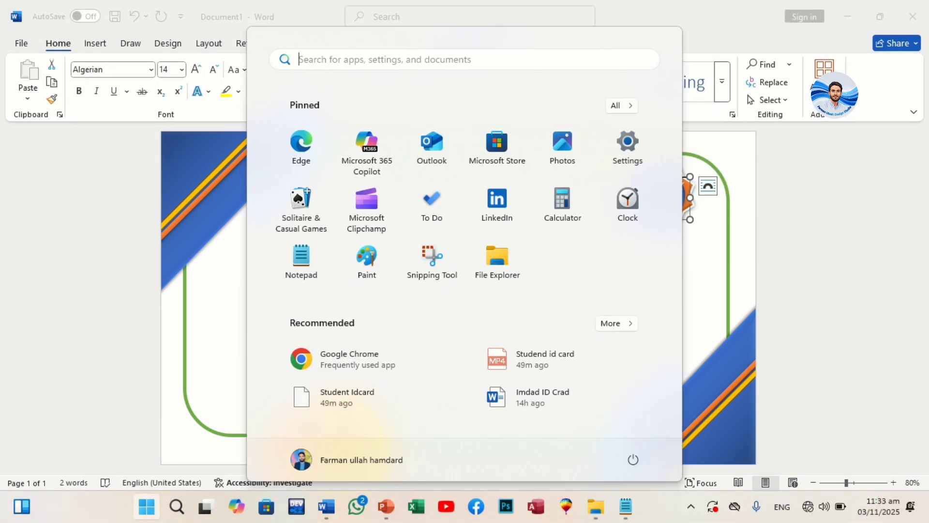
{"action": "key", "text": "super"}
{"action": "key", "text": "ctrl+shift+comma"}
{"action": "left_click_drag", "start_coordinate": [689, 218], "coordinate": [689, 224]}
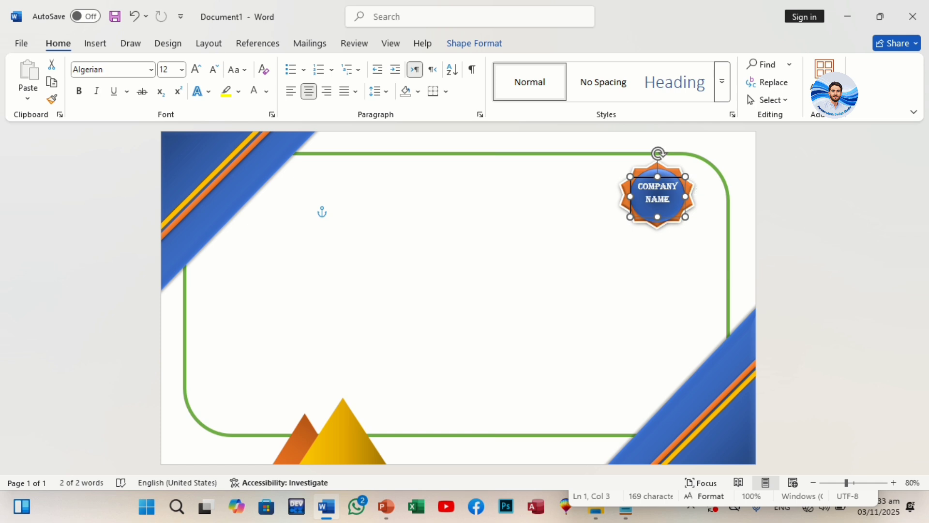
Step: Remove the outline of the company name text box on the badge
{"action": "left_click", "coordinate": [339, 210]}
{"action": "left_click", "coordinate": [657, 200]}
{"action": "left_click", "coordinate": [475, 43]}
{"action": "left_click", "coordinate": [348, 82]}
{"action": "left_click", "coordinate": [355, 315]}
{"action": "left_click", "coordinate": [342, 211]}
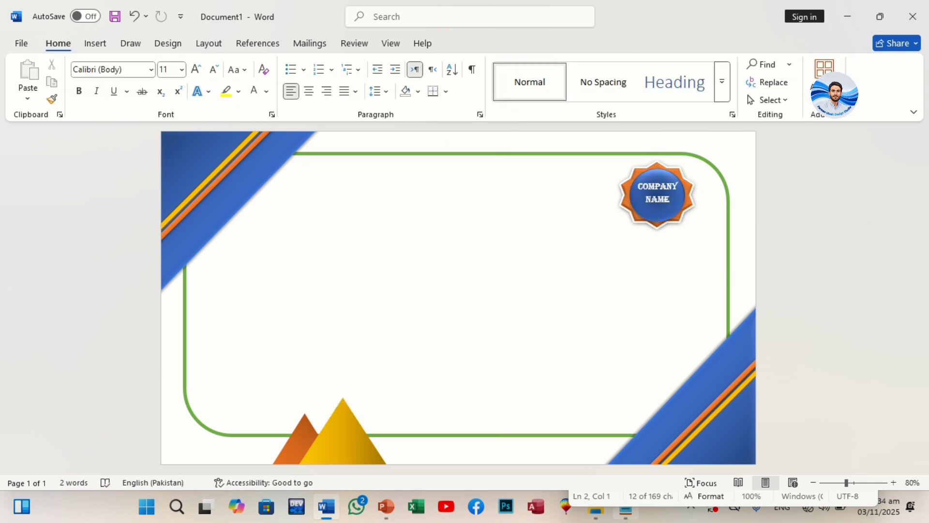
Step: Copy the heading "CERTIFICATE" from the Notepad text, paste it into the Word page and select the pasted line
{"action": "key", "text": "alt+Tab"}
{"action": "left_click_drag", "start_coordinate": [579, 394], "coordinate": [635, 415]}
{"action": "key", "text": "ctrl+c"}
{"action": "key", "text": "alt+Tab"}
{"action": "key", "text": "ctrl+v"}
{"action": "key", "text": "shift+Up"}
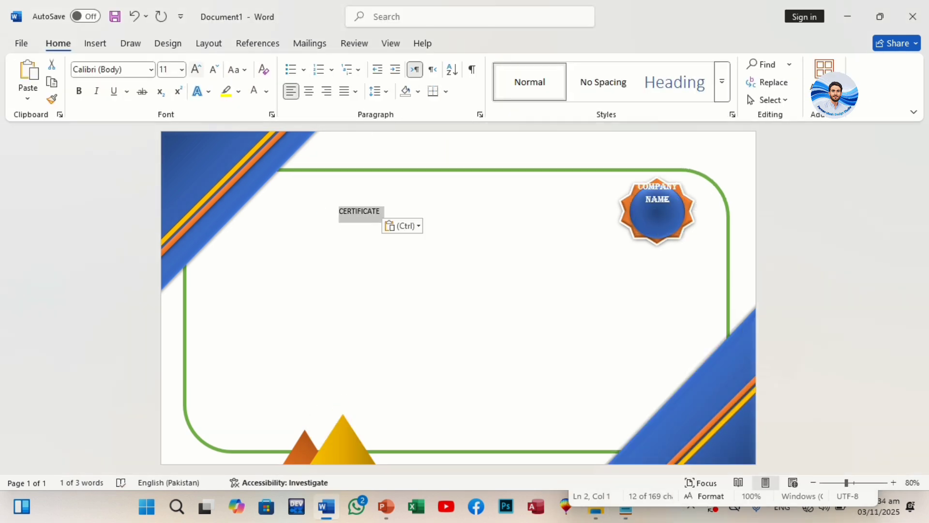